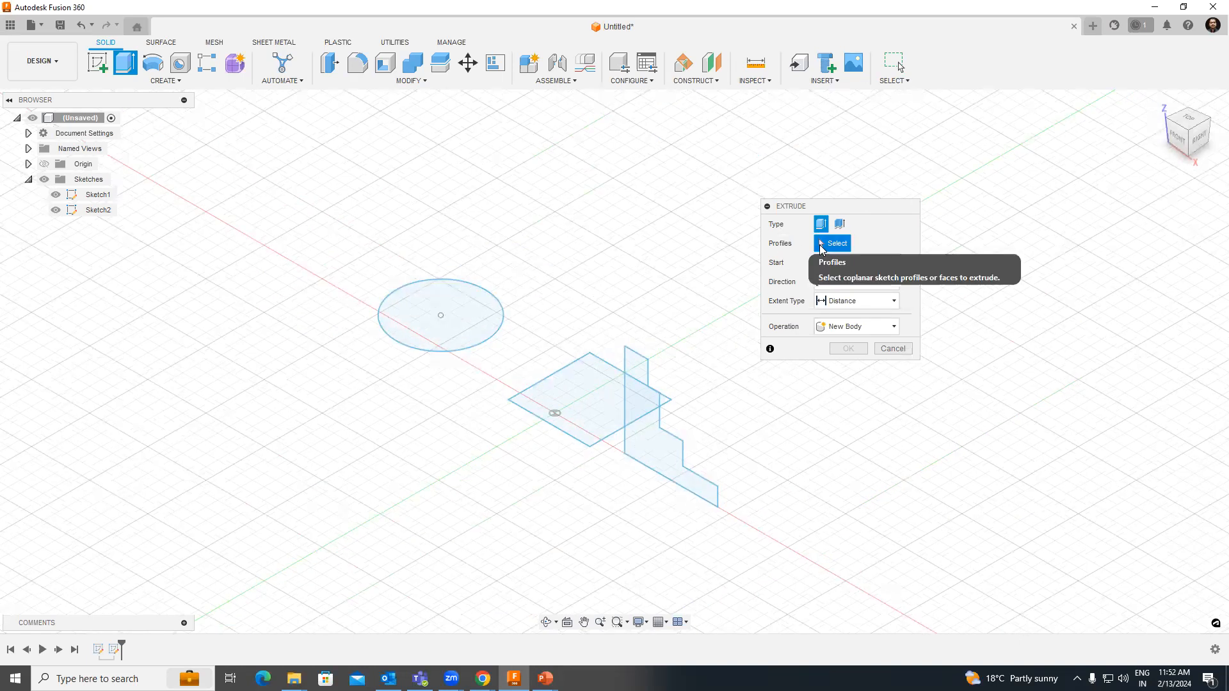
Extrude the circle and square profiles together by 50 mm as new bodies
left_click(482, 340)
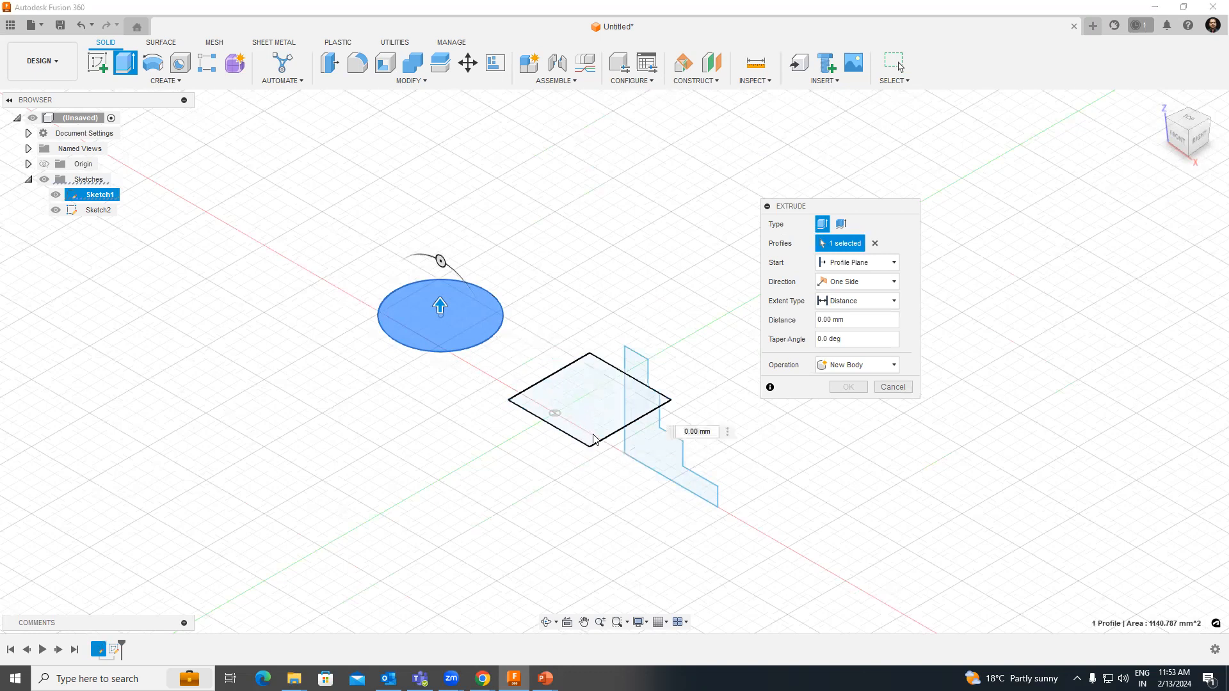
left_click(589, 440)
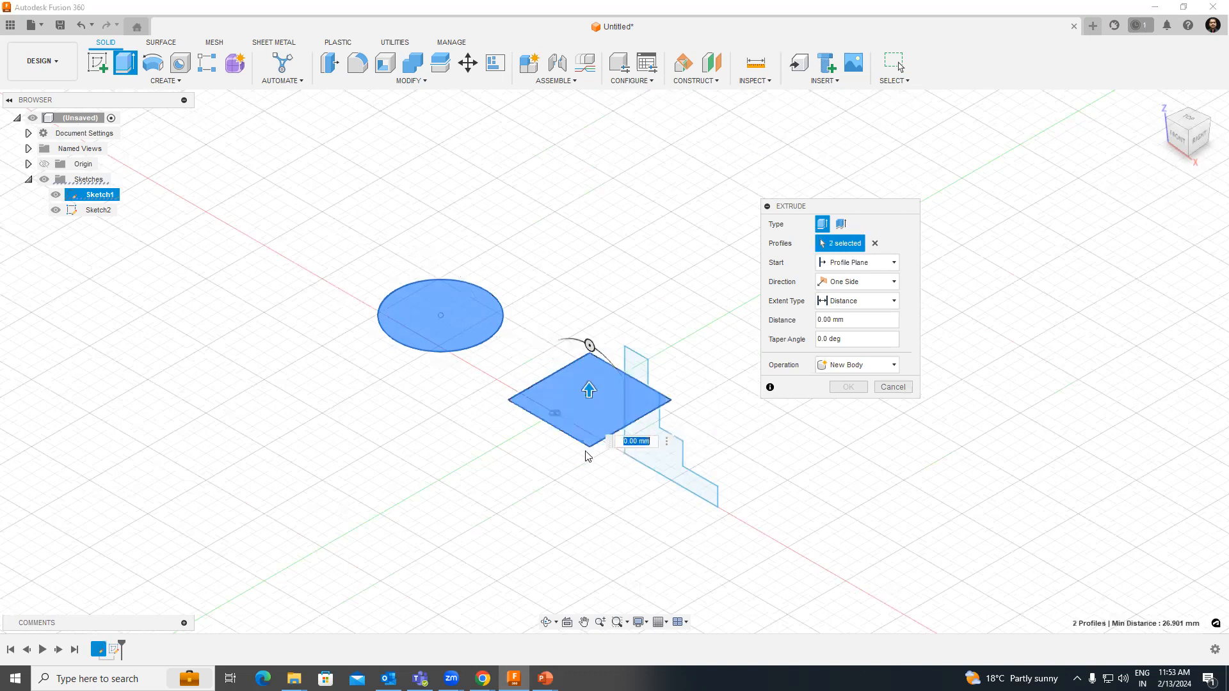
left_click(589, 390)
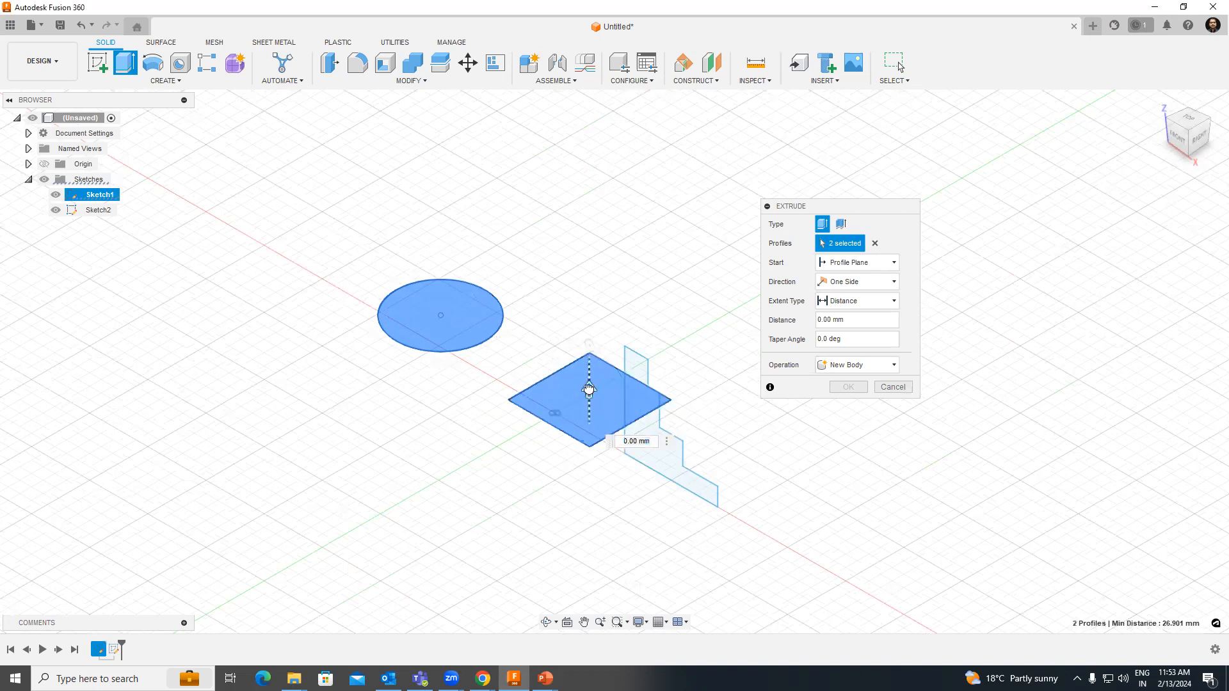
left_click_drag(589, 390, 591, 265)
mouse_move(568, 522)
middle_mouse_down("shift")
mouse_move(626, 508)
mouse_move(563, 505)
mouse_move(578, 509)
middle_mouse_up("shift")
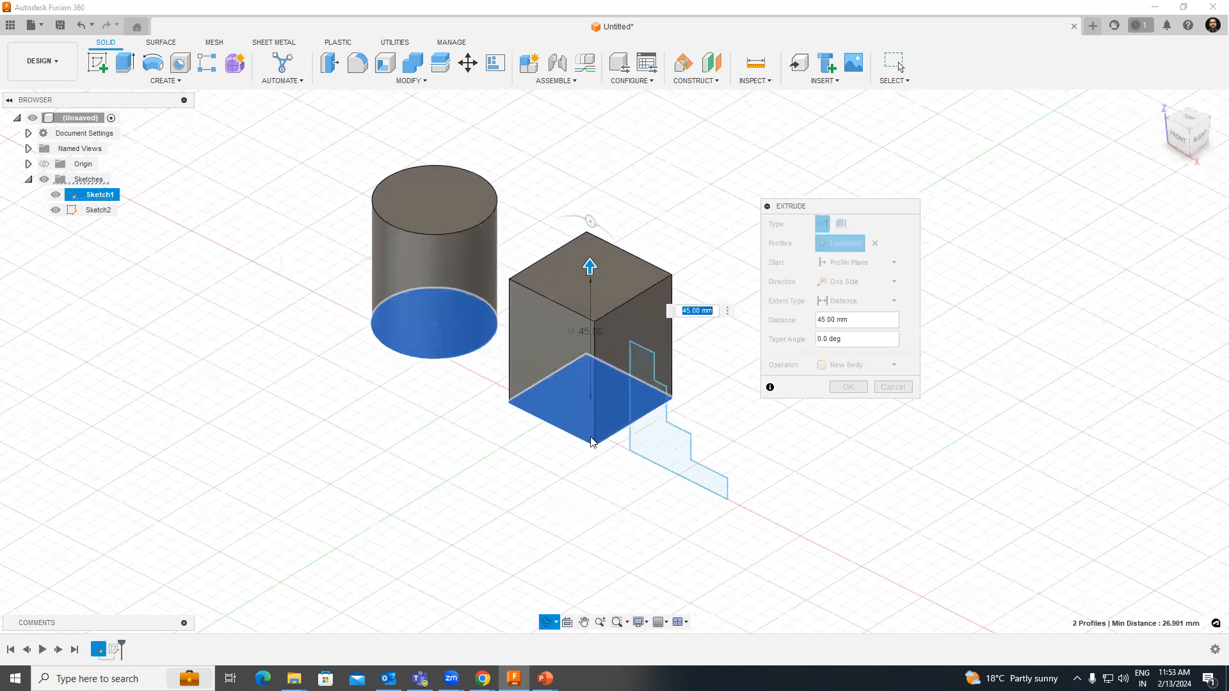
middle_click_drag(590, 442, 553, 490, "shift")
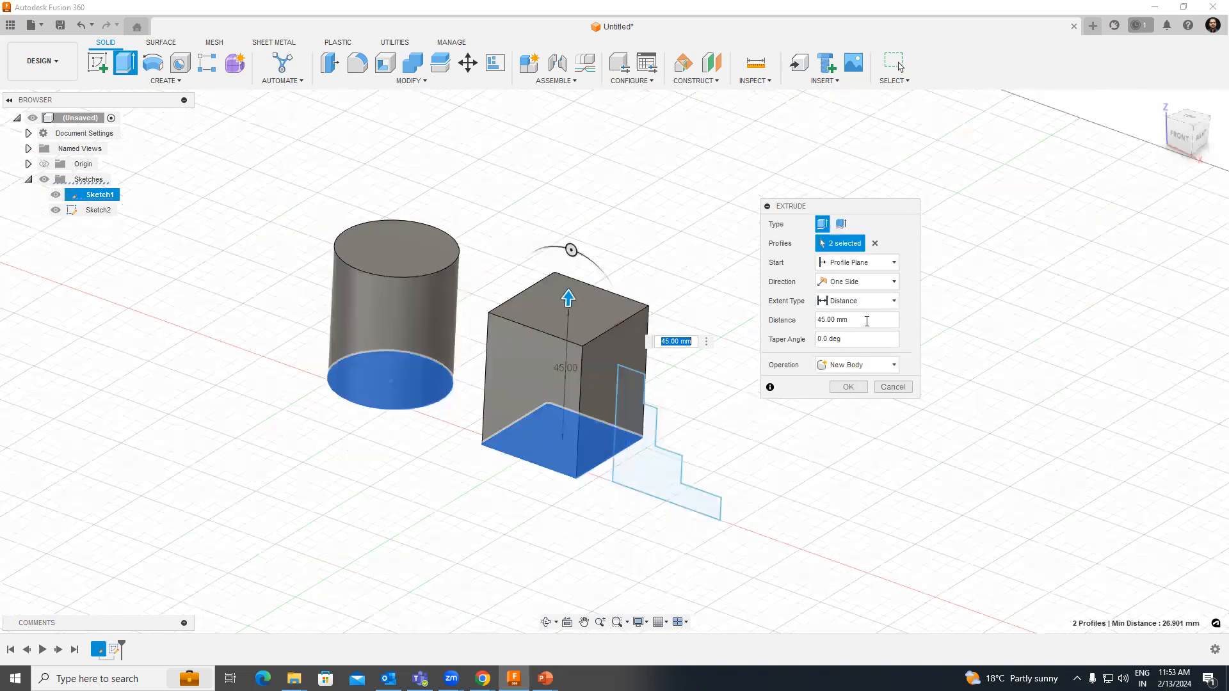
left_click_drag(858, 319, 817, 314)
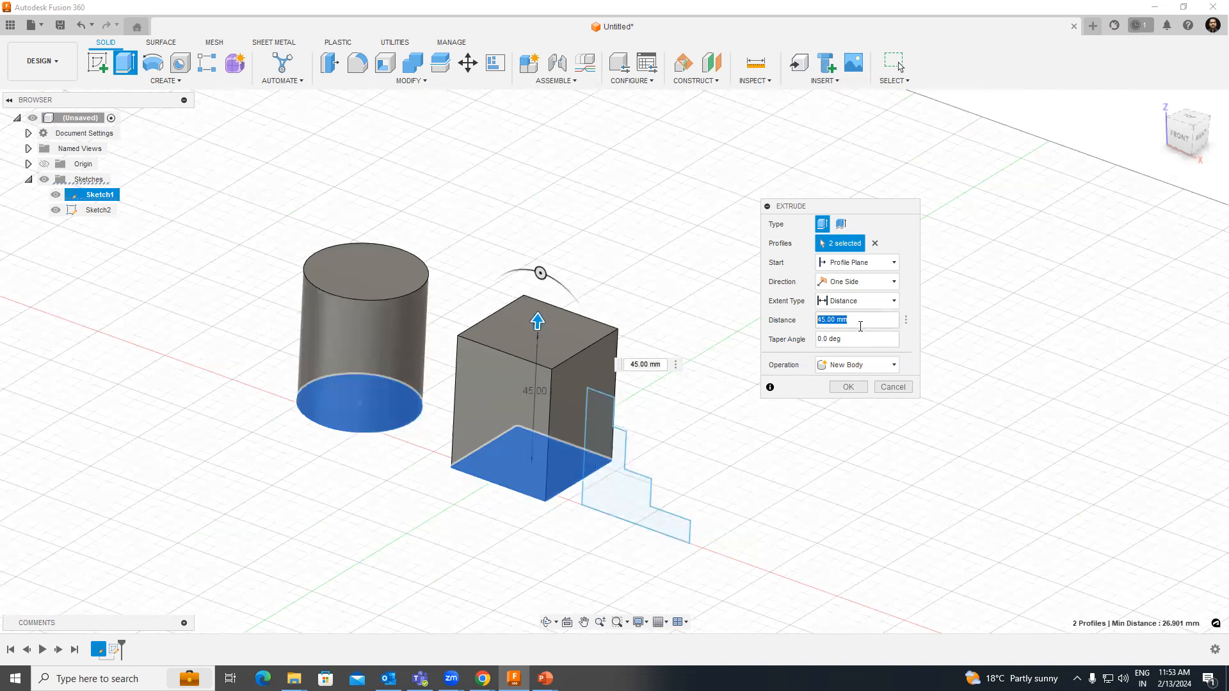
type("50")
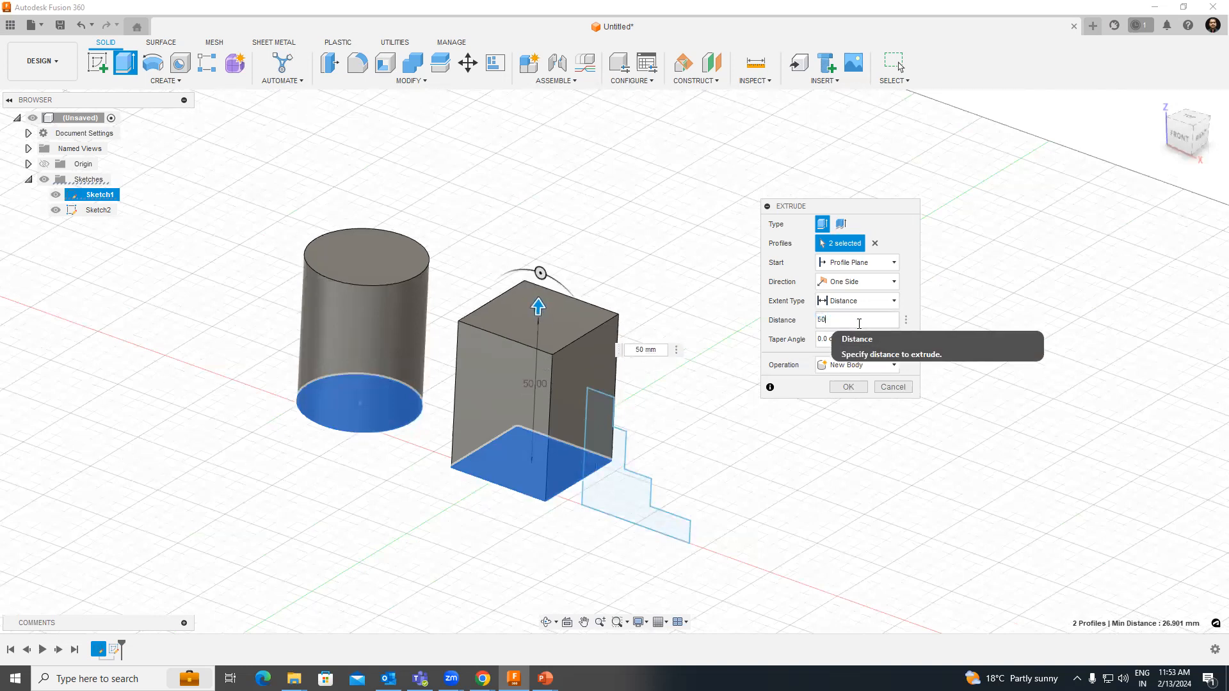
key("Return")
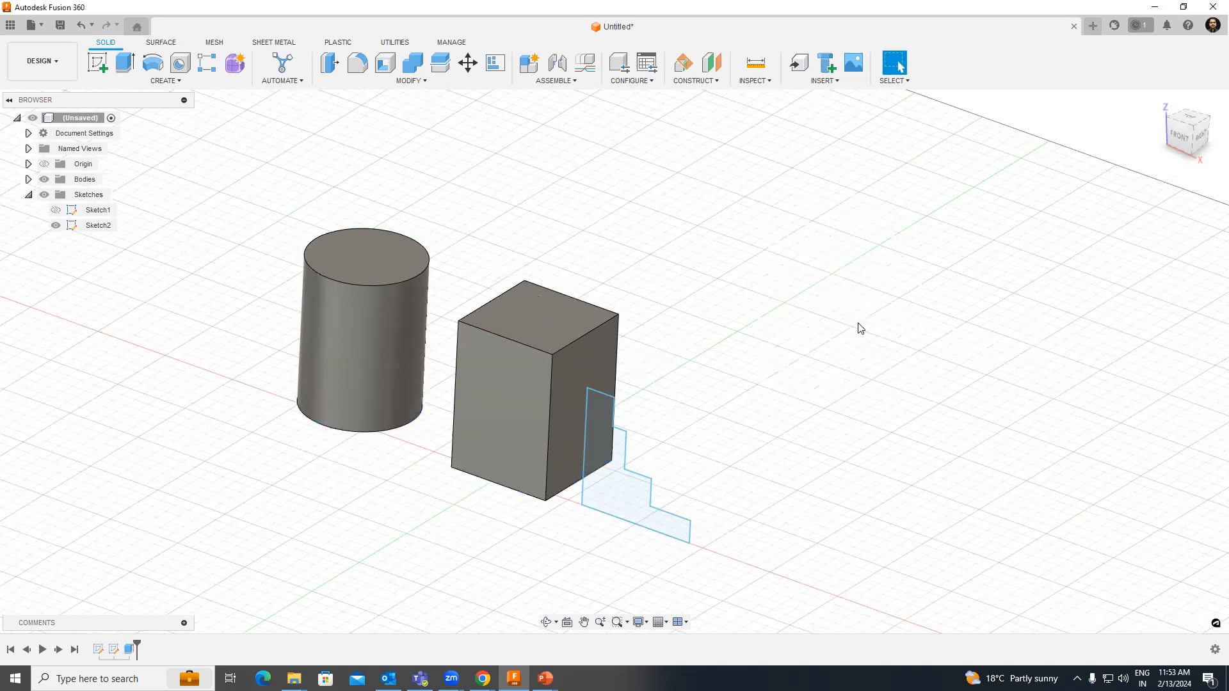
Extrude the stair-shaped profile 50 mm to one side as a new body
left_click(125, 62)
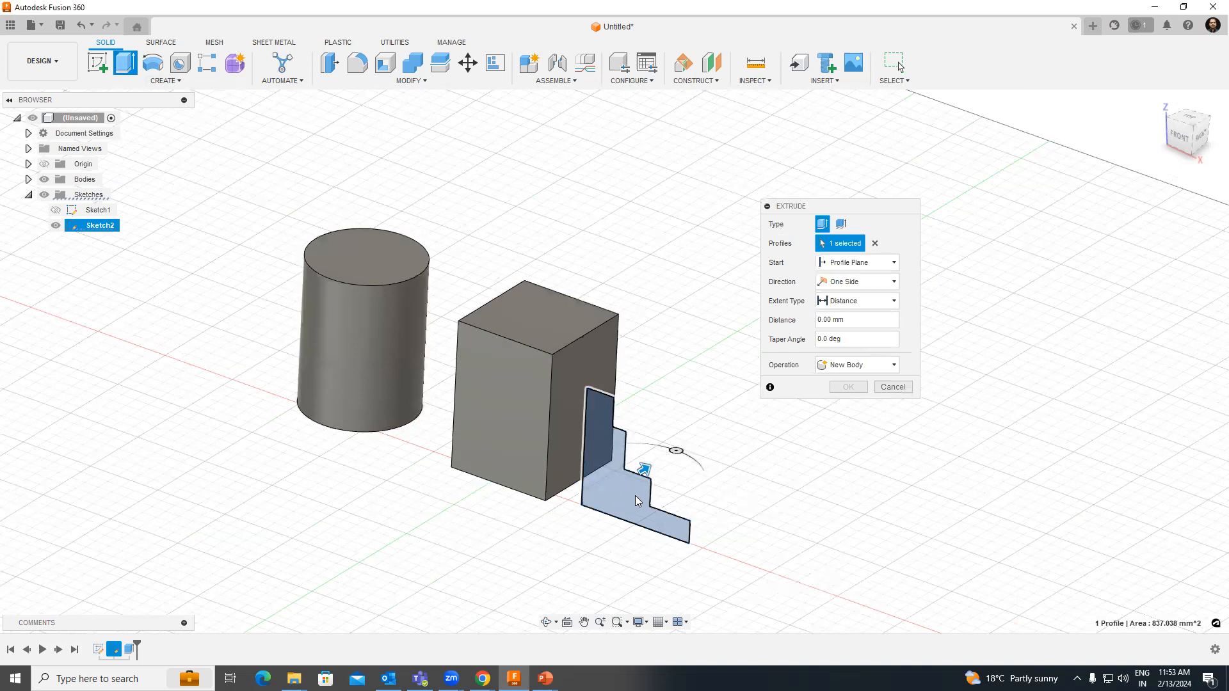
left_click_drag(644, 469, 739, 412)
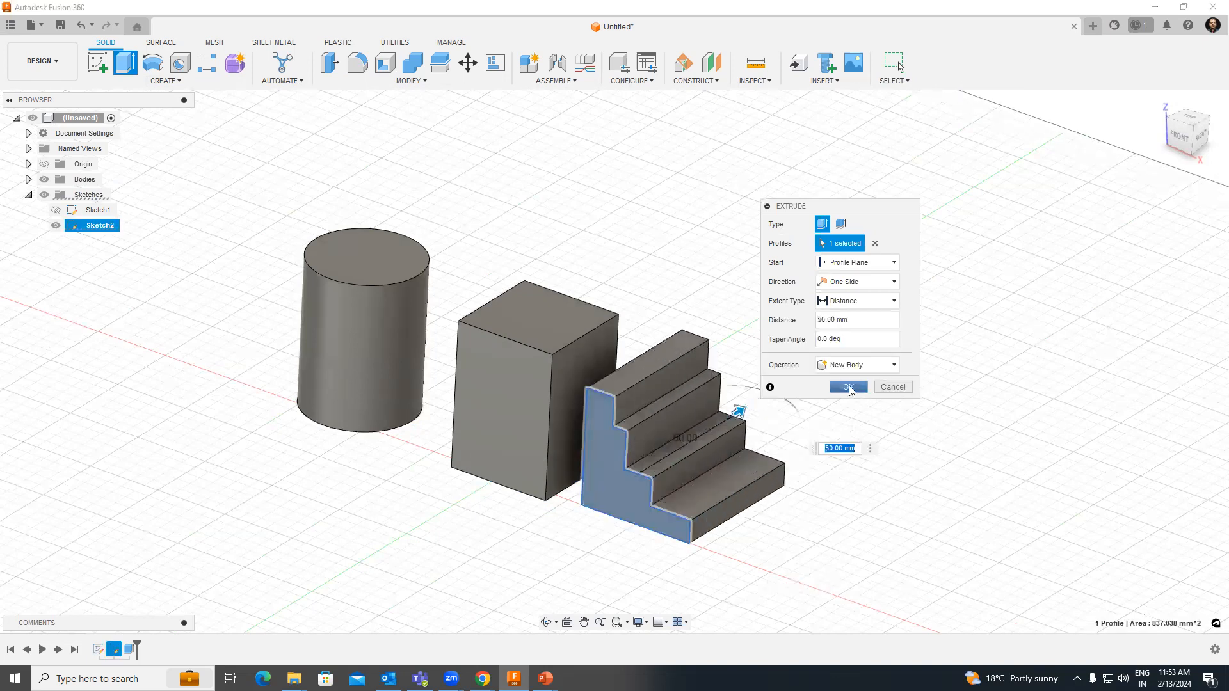
left_click(849, 388)
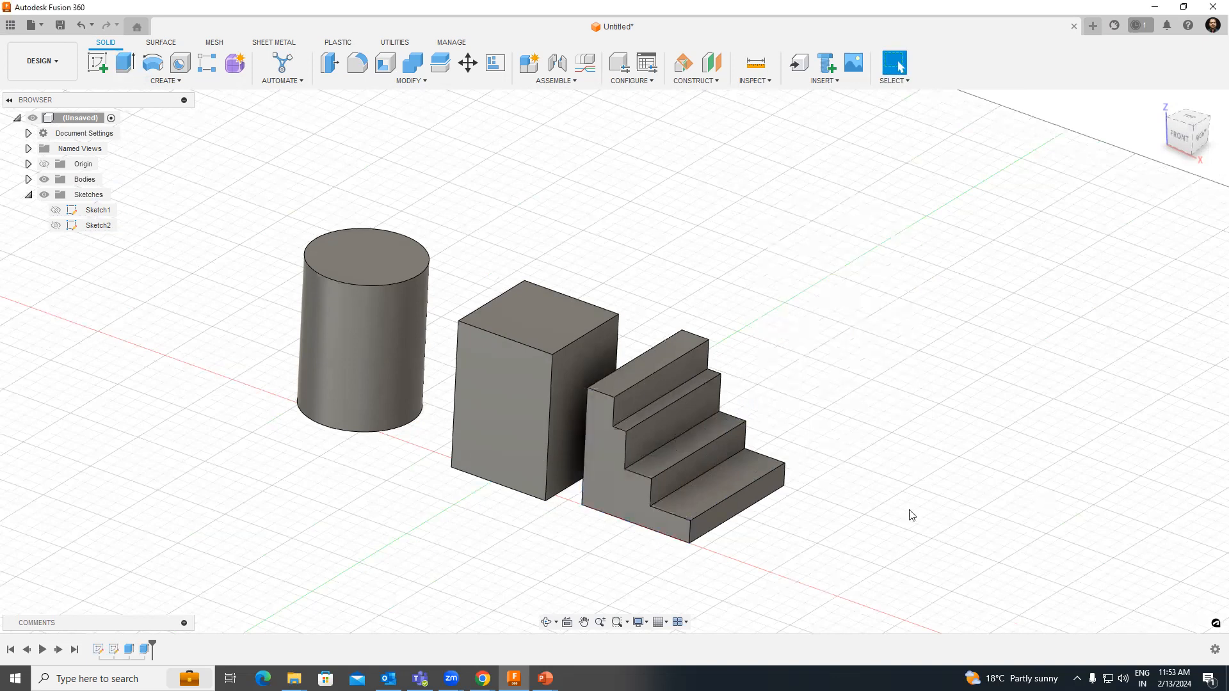
Sketch a rectangle about 23 mm square on the staircase's uppermost riser plane, rising from its top edge, and finish the sketch
left_click(125, 63)
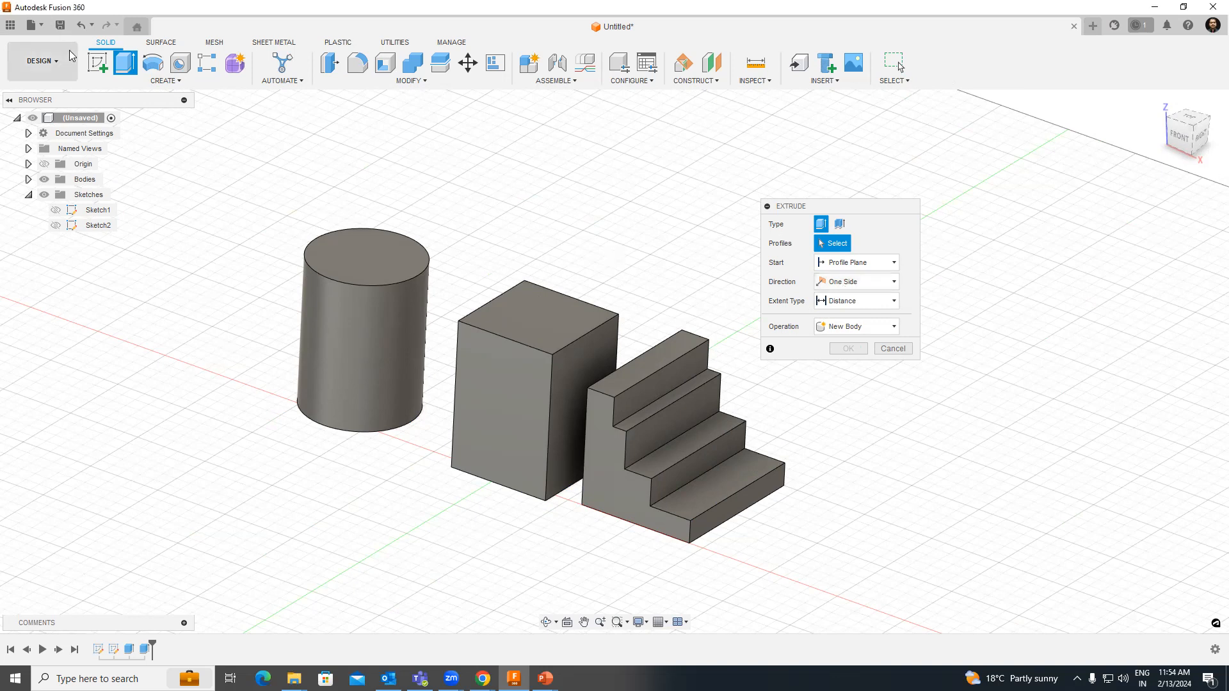
left_click(97, 62)
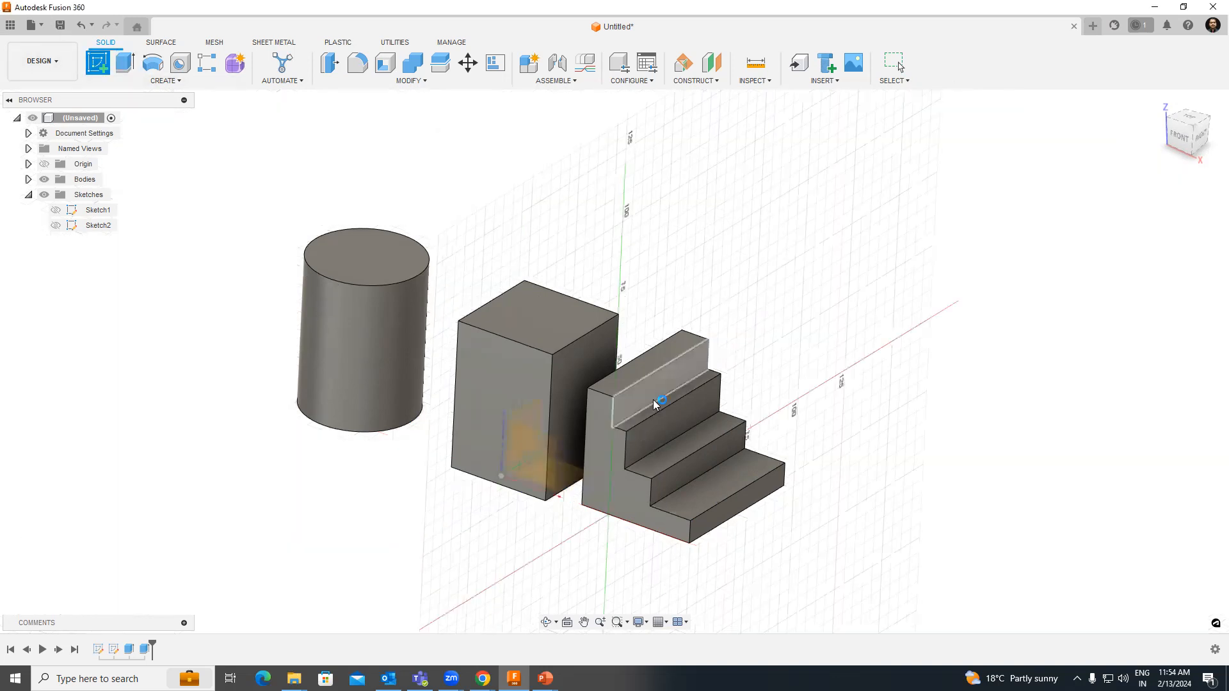
left_click(653, 400)
left_click(125, 64)
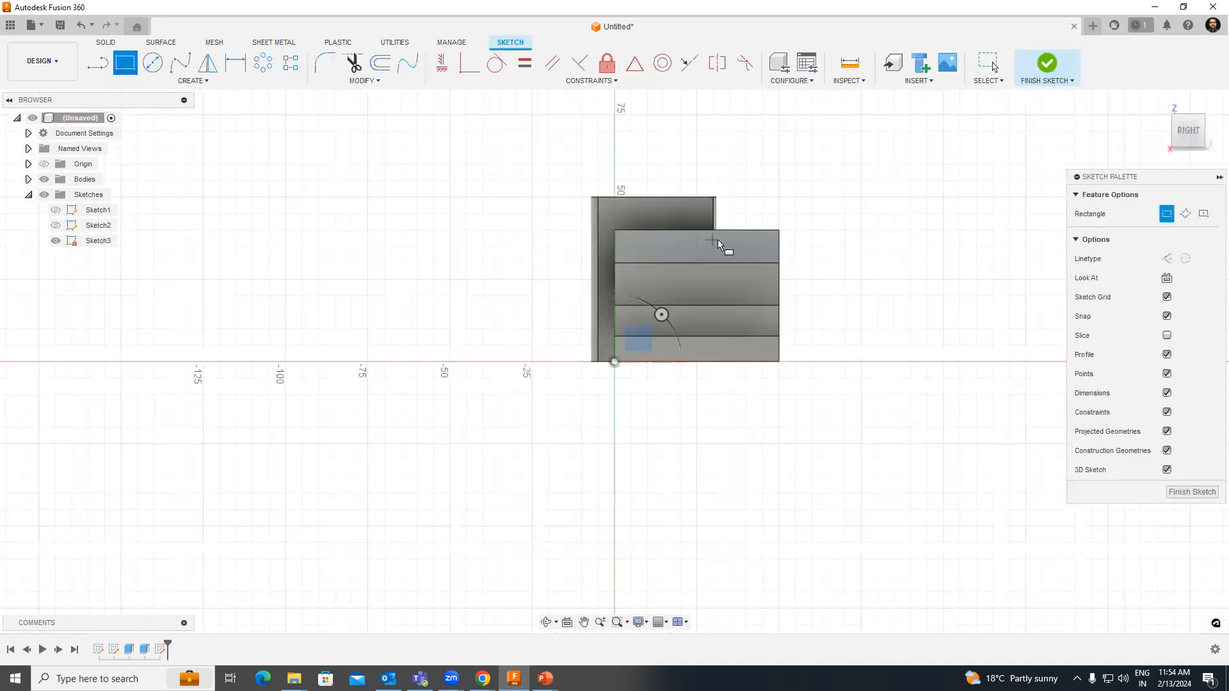
left_click(664, 230)
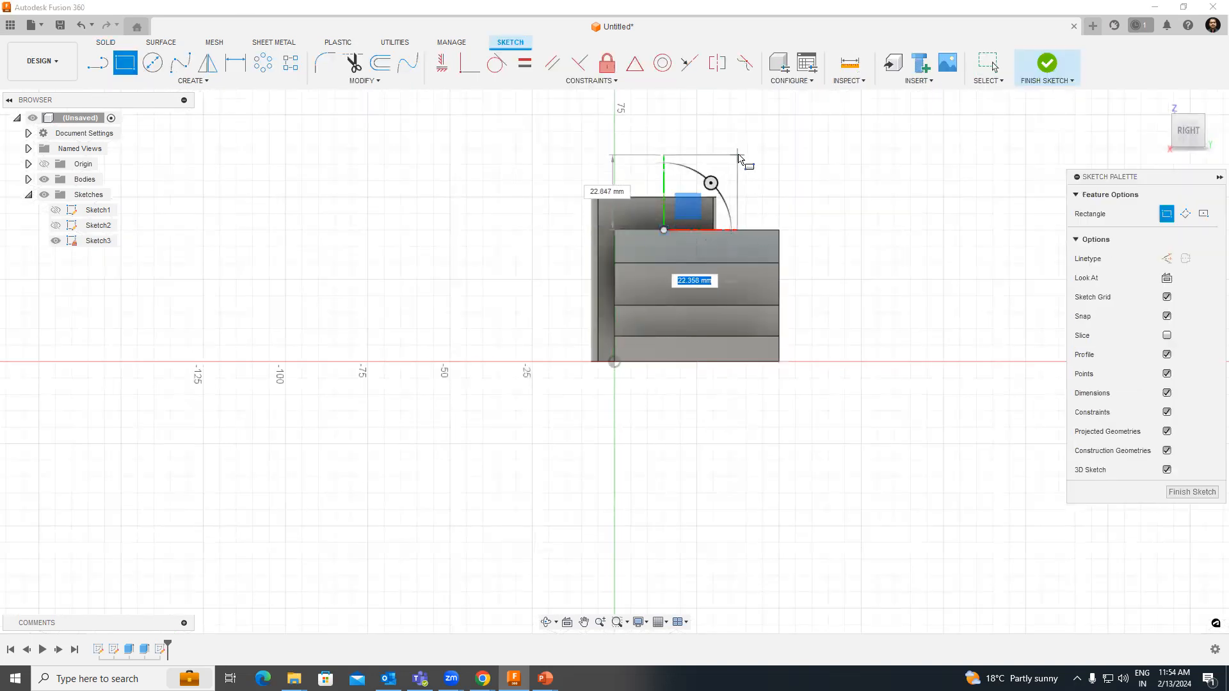
left_click(740, 153)
left_click(1048, 64)
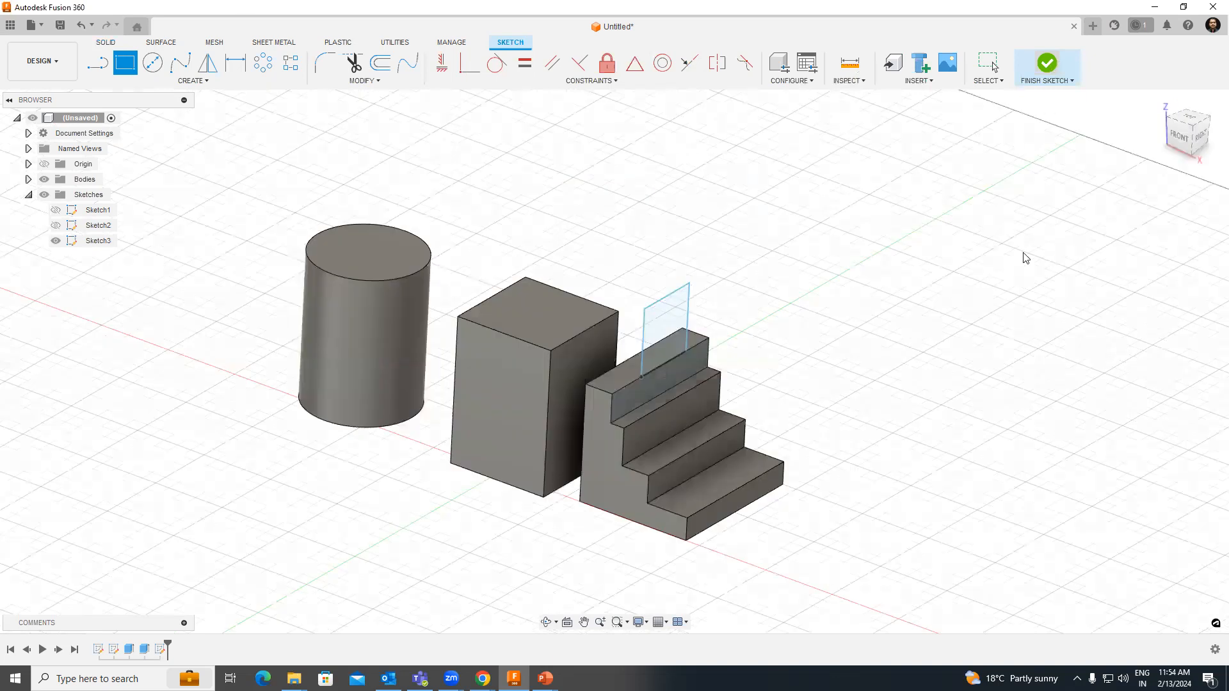
Start extruding the rectangle above the staircase as a one-sided cut of -40 mm toward the box
key("e")
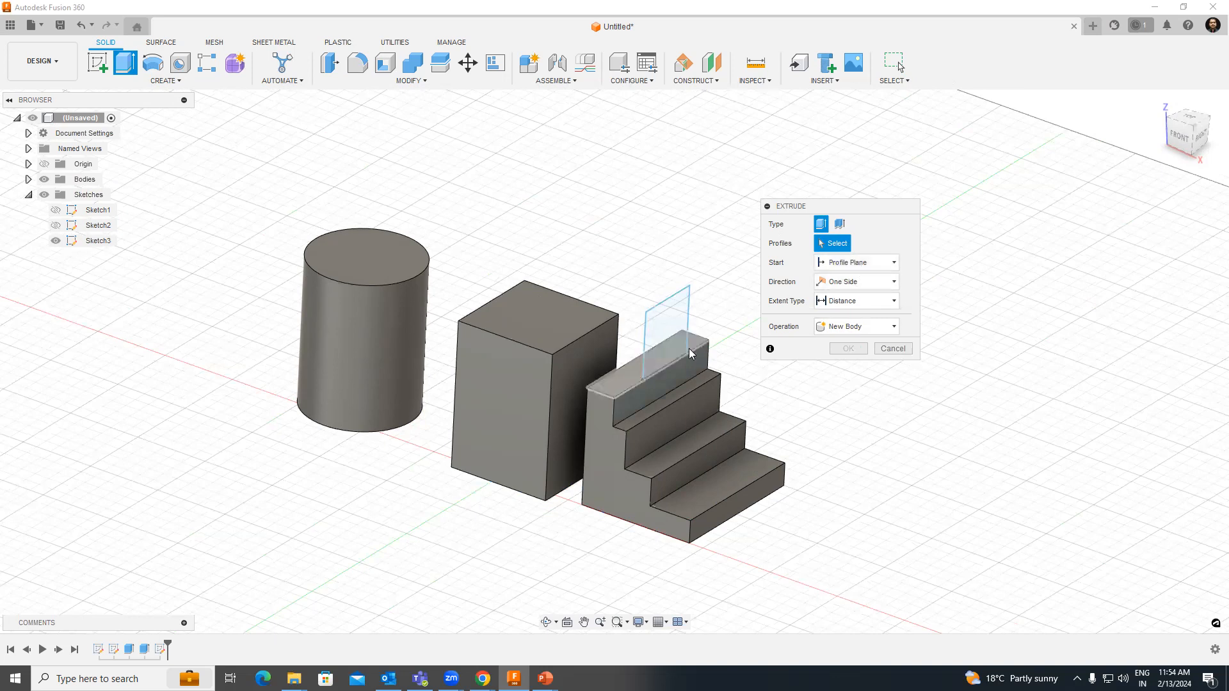
left_click(665, 308)
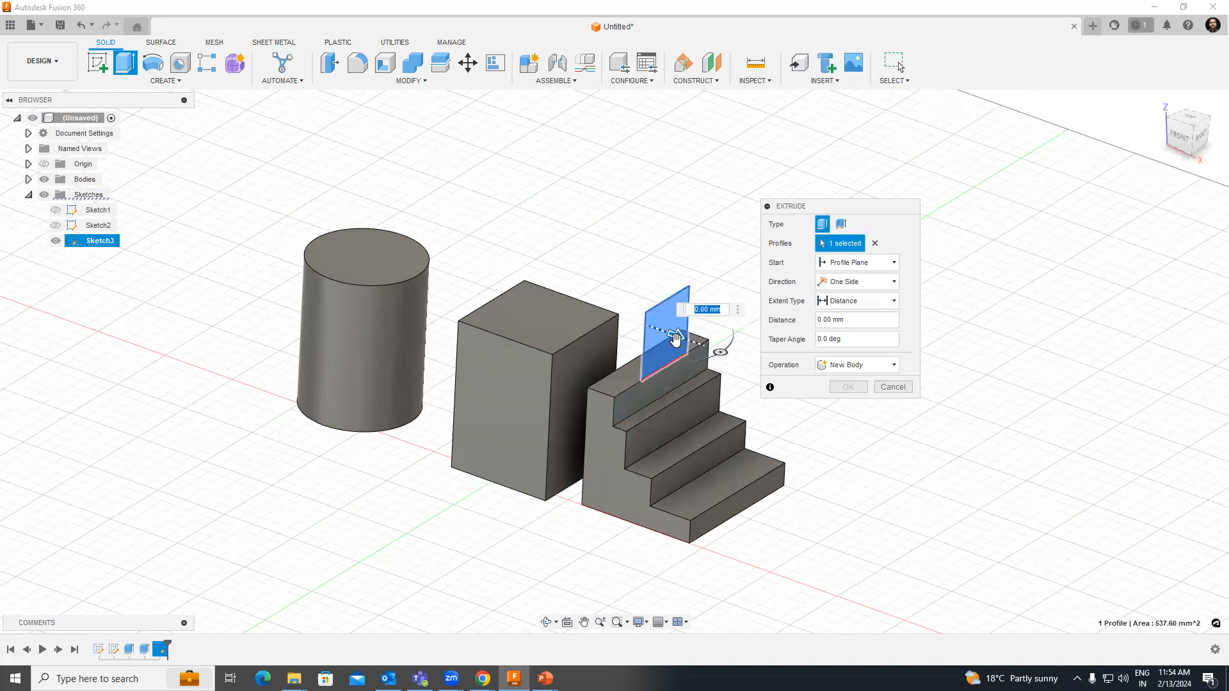
mouse_move(679, 338)
left_mouse_down()
mouse_move(713, 352)
mouse_move(589, 305)
mouse_move(742, 368)
mouse_move(647, 345)
mouse_move(592, 309)
mouse_move(732, 371)
mouse_move(602, 317)
mouse_move(564, 318)
mouse_move(719, 348)
mouse_move(750, 381)
mouse_move(601, 314)
mouse_move(584, 325)
mouse_move(733, 365)
mouse_move(660, 333)
mouse_move(555, 319)
mouse_move(666, 336)
mouse_move(647, 324)
mouse_move(678, 345)
mouse_move(547, 309)
mouse_move(762, 364)
mouse_move(680, 351)
mouse_move(813, 420)
mouse_move(571, 340)
mouse_move(548, 320)
mouse_move(548, 293)
left_mouse_up()
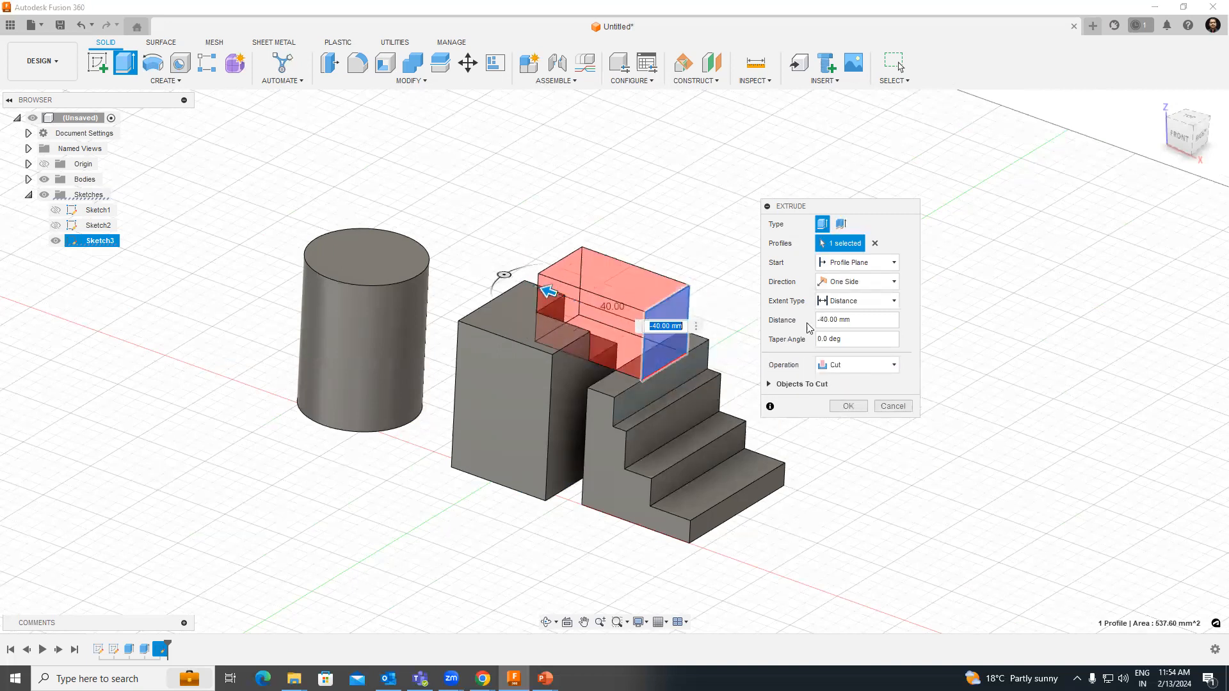
Switch the cut to two sides, extending side 1 to -55 mm and side 2 to -25 mm
left_click(832, 282)
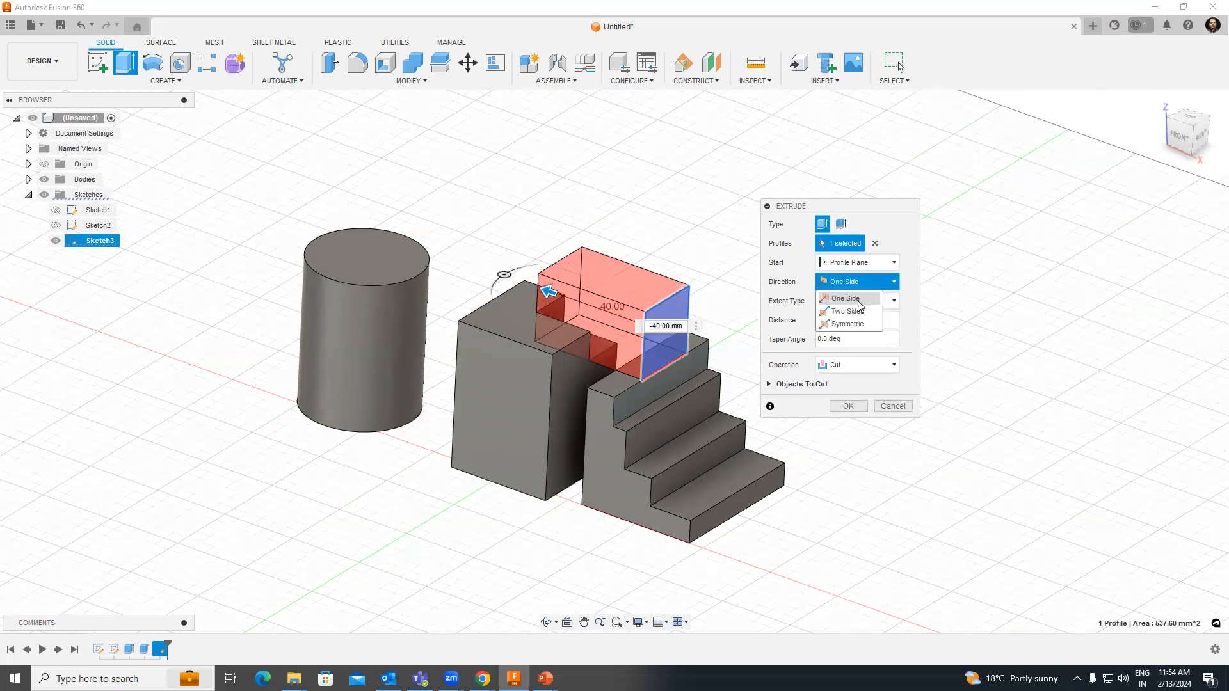
left_click(861, 312)
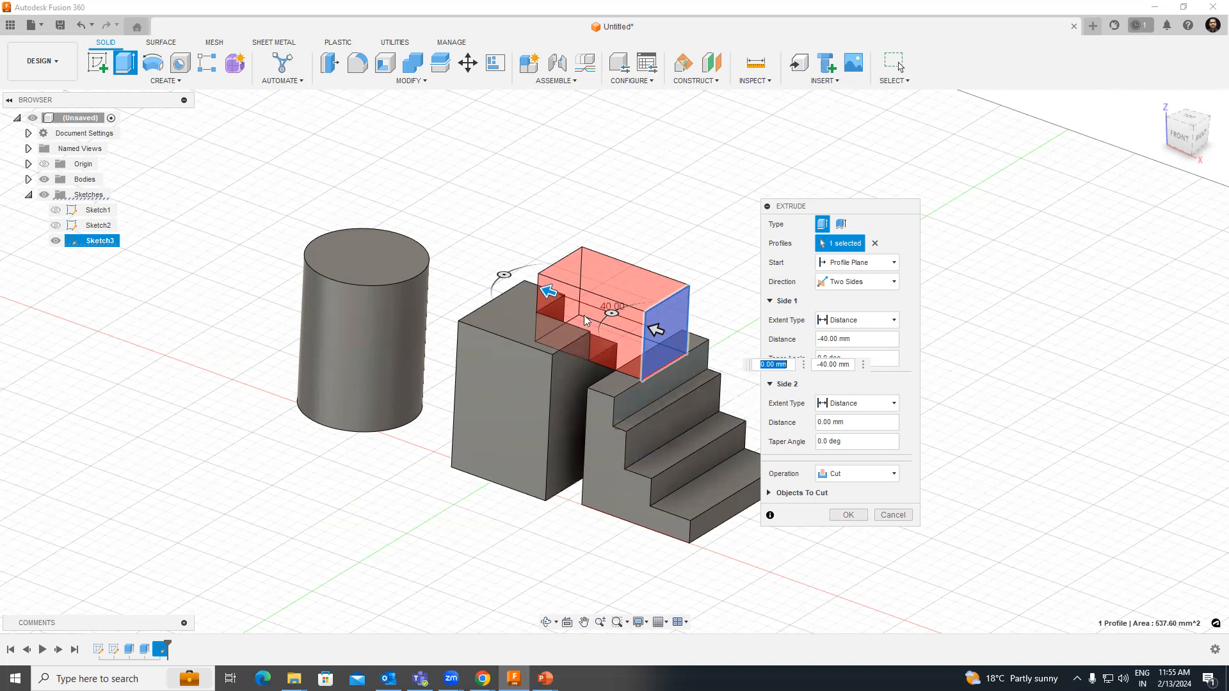
left_click_drag(548, 291, 509, 278)
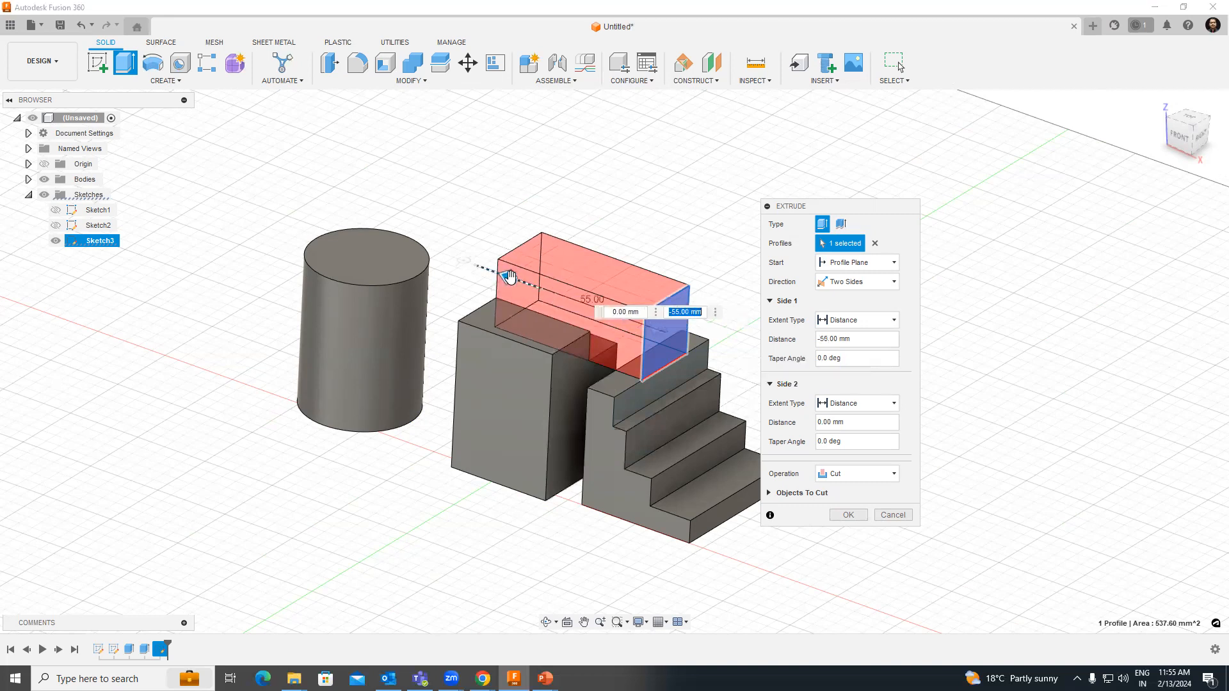
left_click_drag(667, 335, 730, 366)
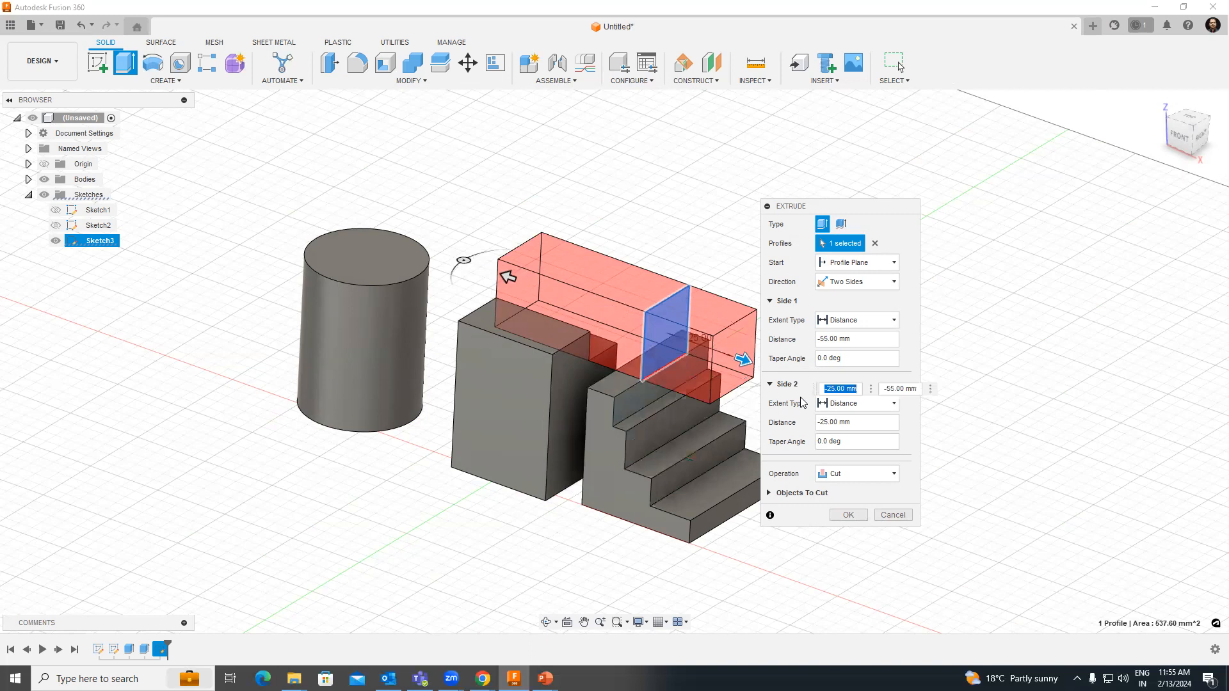
Set the two-sided cut's distances to -40 mm for side 1 and -20 mm for side 2
left_click(859, 339)
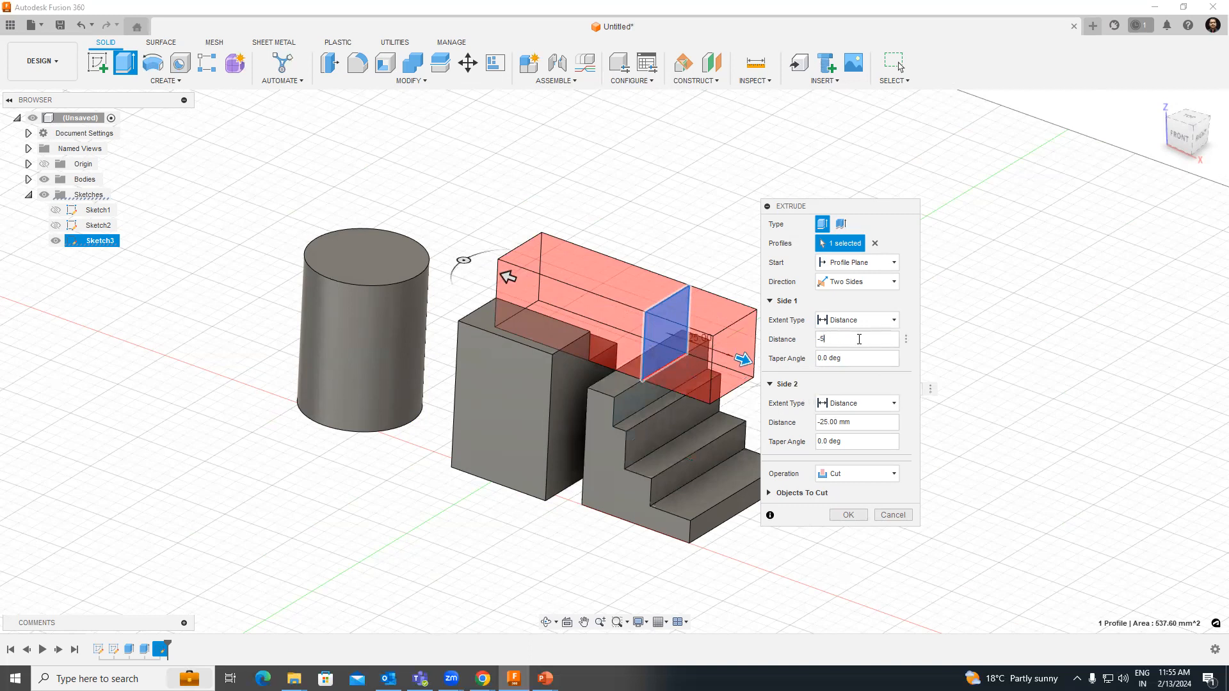
key("BackSpace")
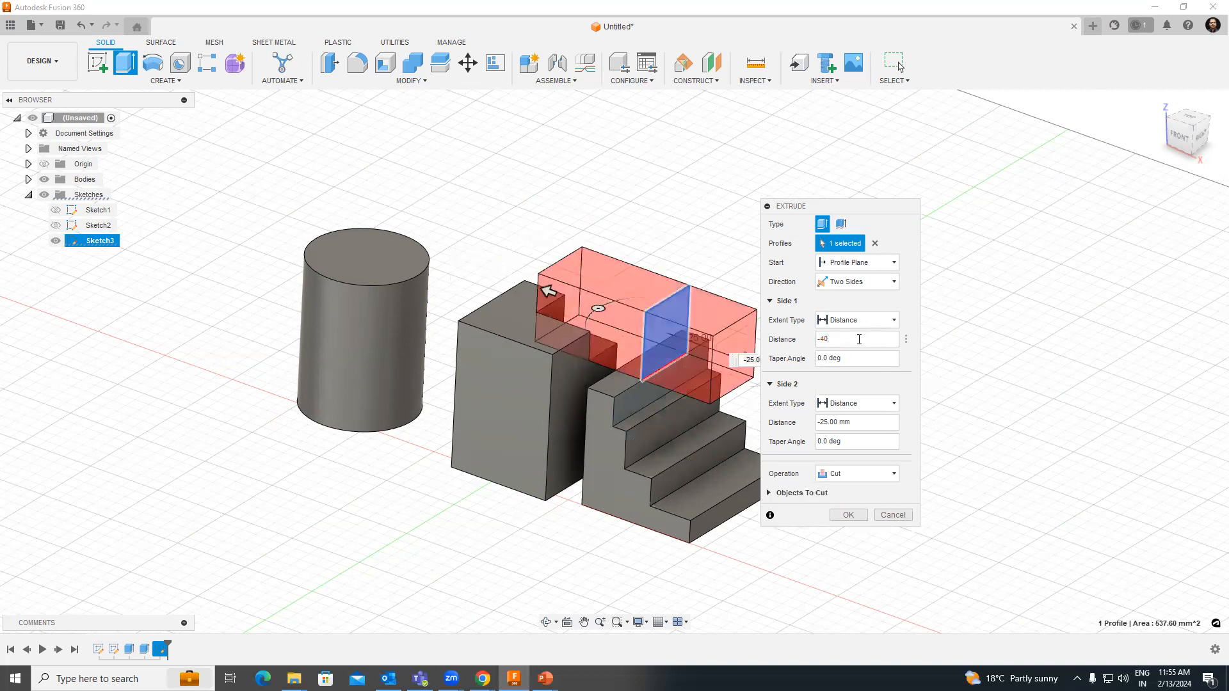
left_click(865, 427)
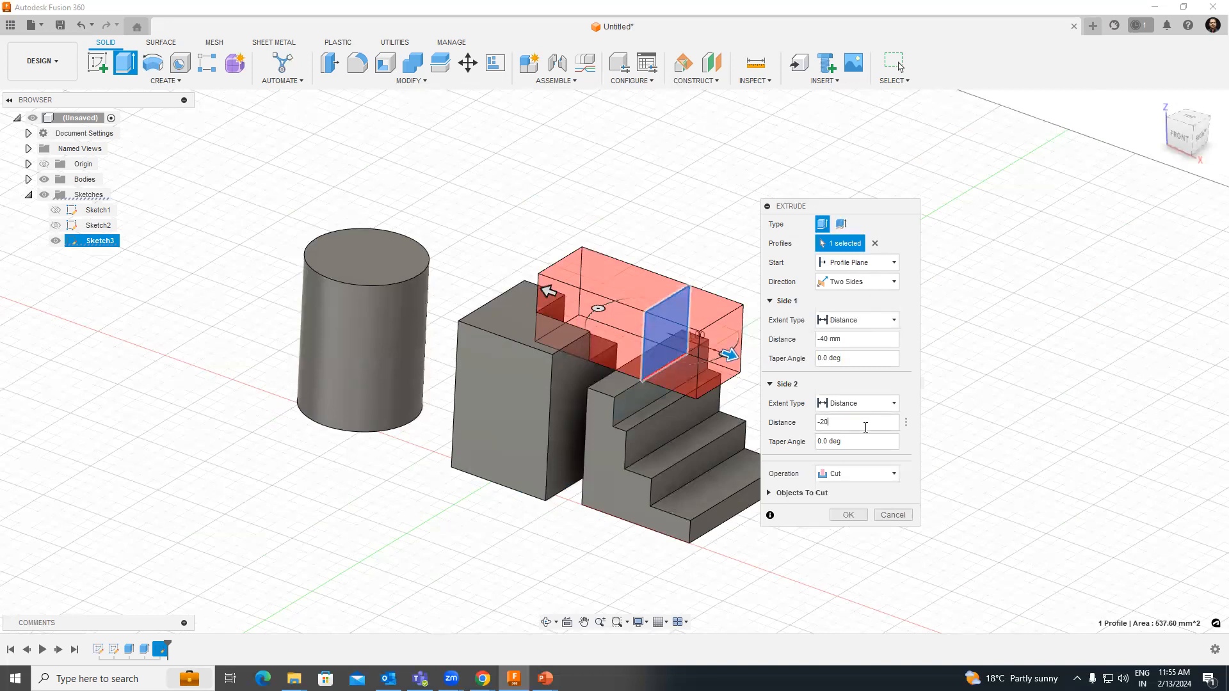
left_click(868, 338)
Change side 1's extent type to All, keeping side 2 as a -20 mm distance
middle_click_drag(603, 380, 525, 386, "shift")
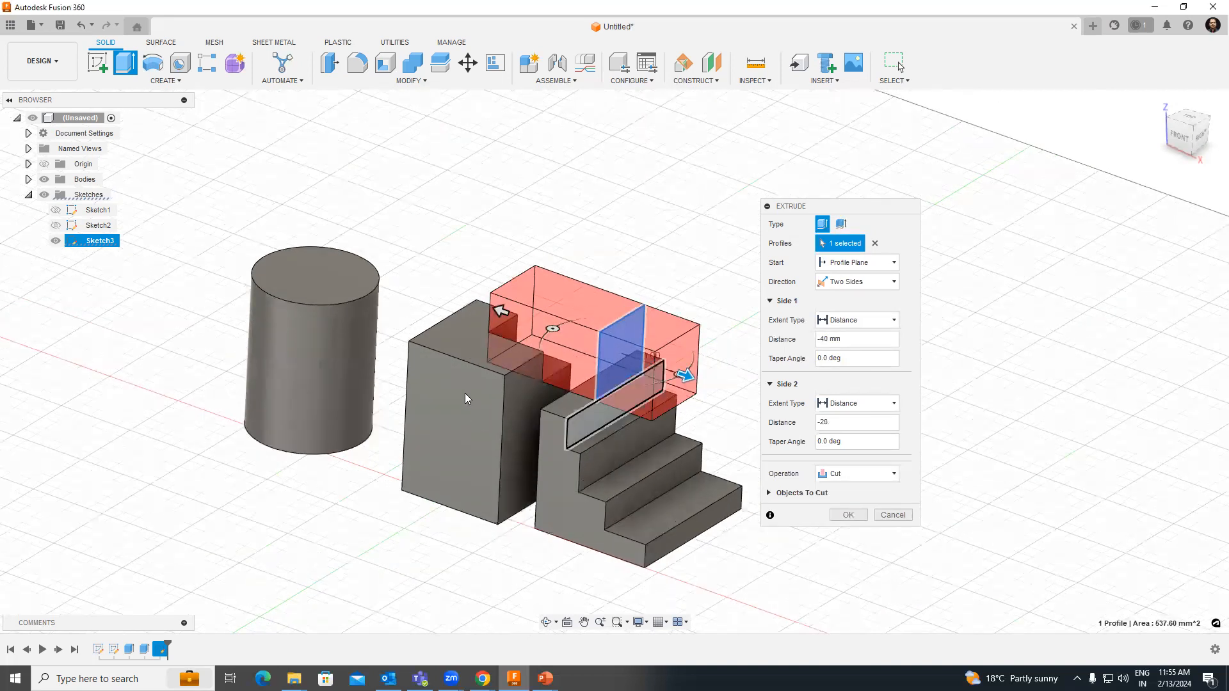
scroll(508, 426, "up", 2)
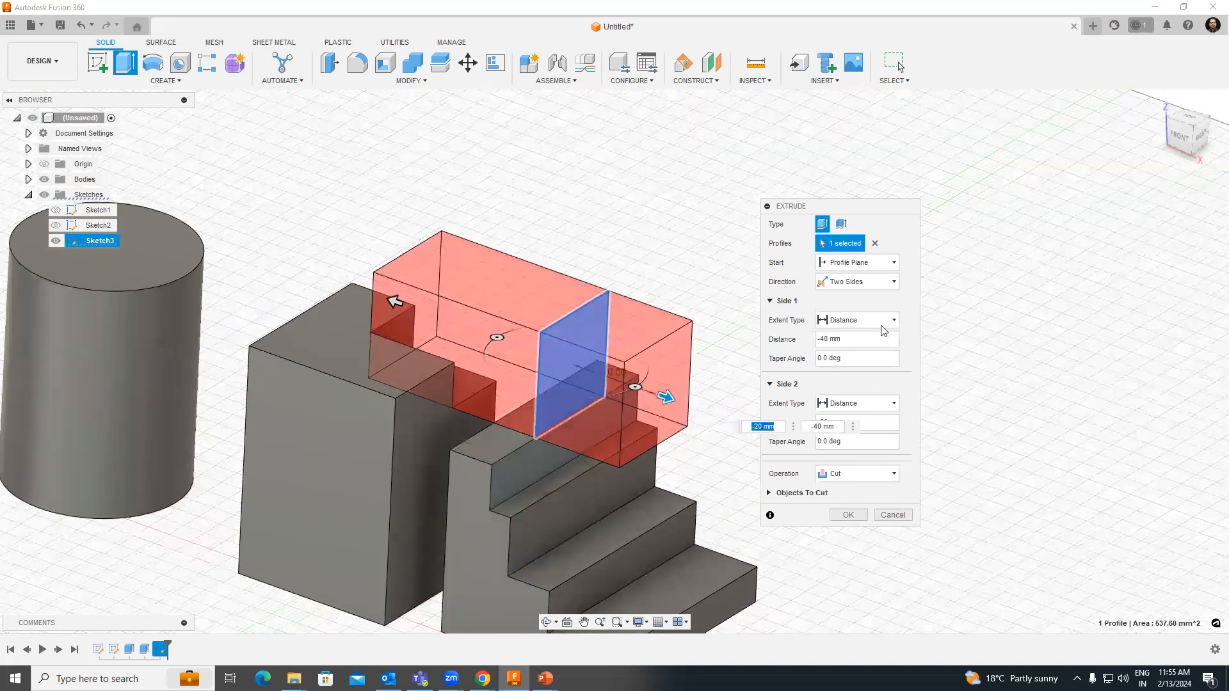
left_click(864, 324)
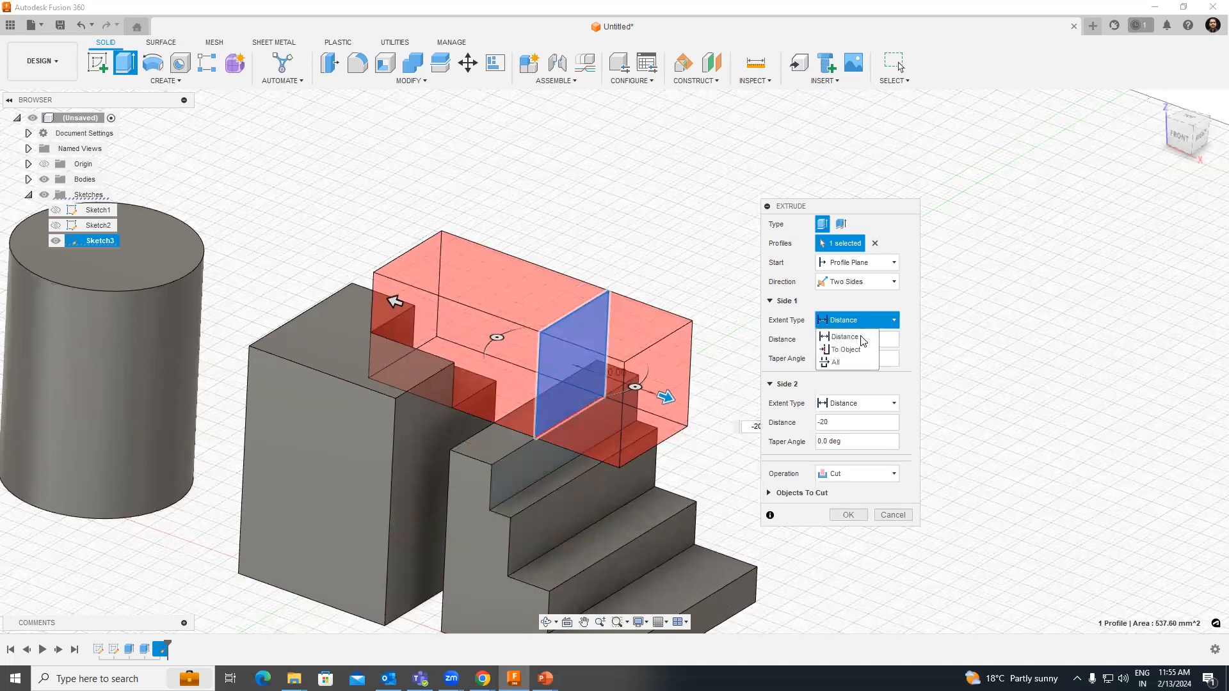
left_click(836, 362)
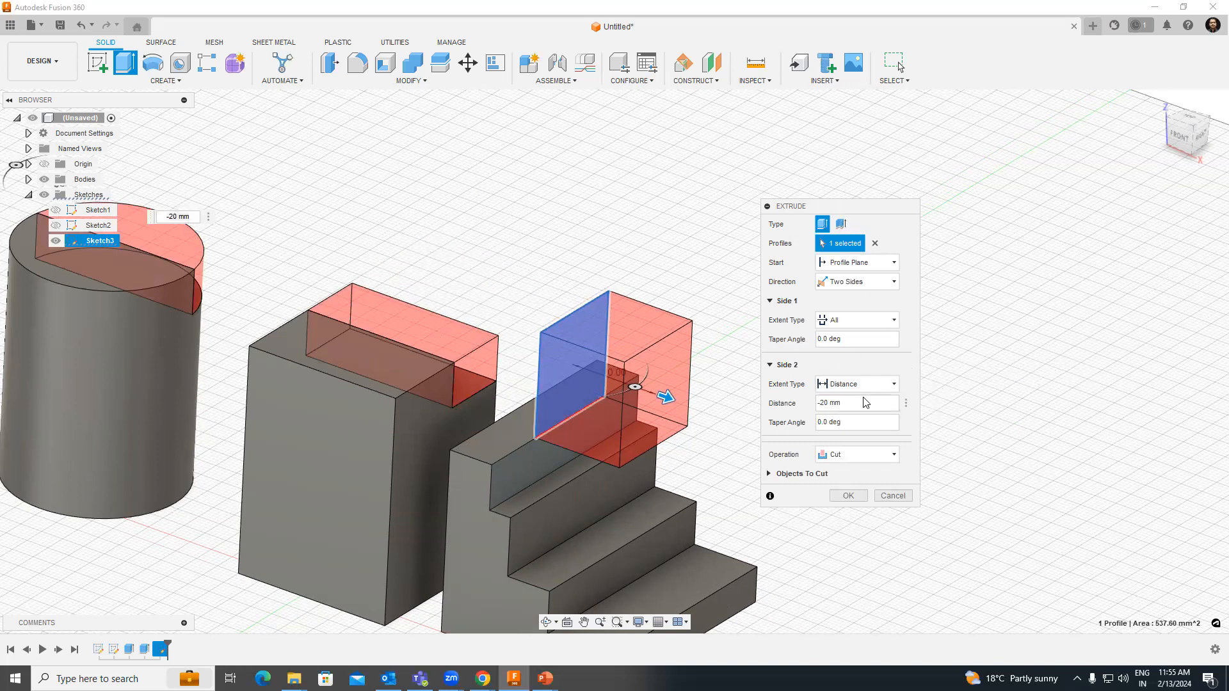
left_click(851, 411)
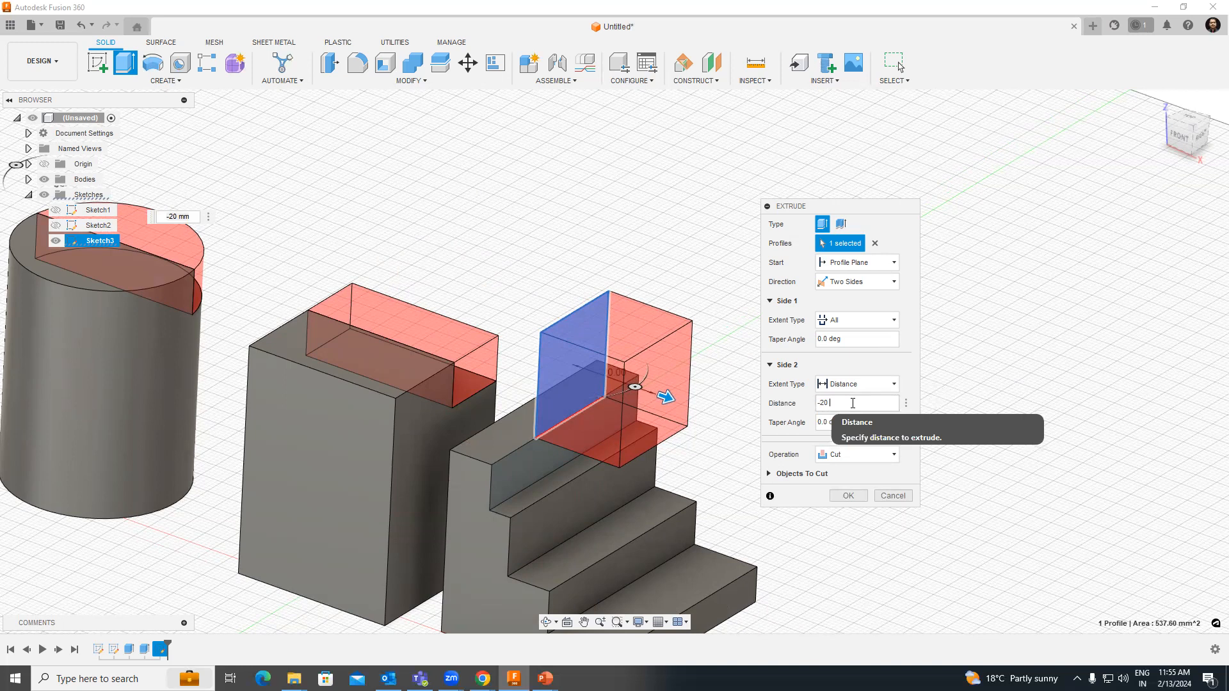
Make the rectangle's extrusion symmetric with a -12 mm distance and the Join operation, and complete it
left_click(893, 282)
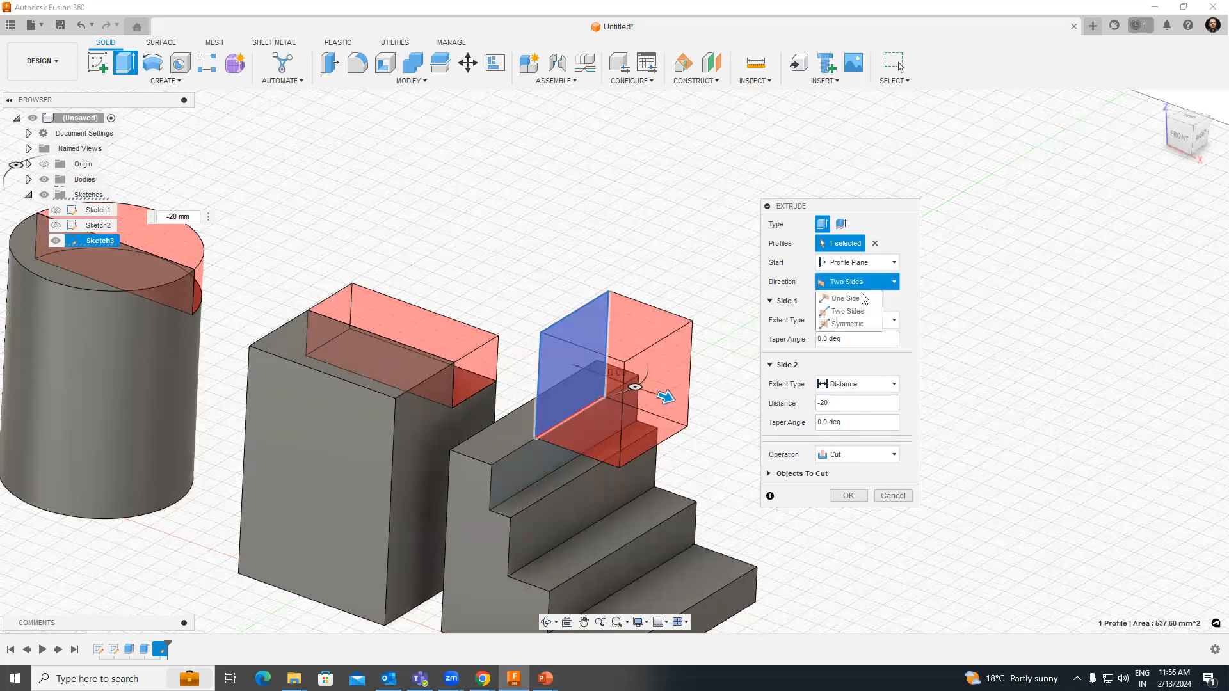
left_click(874, 328)
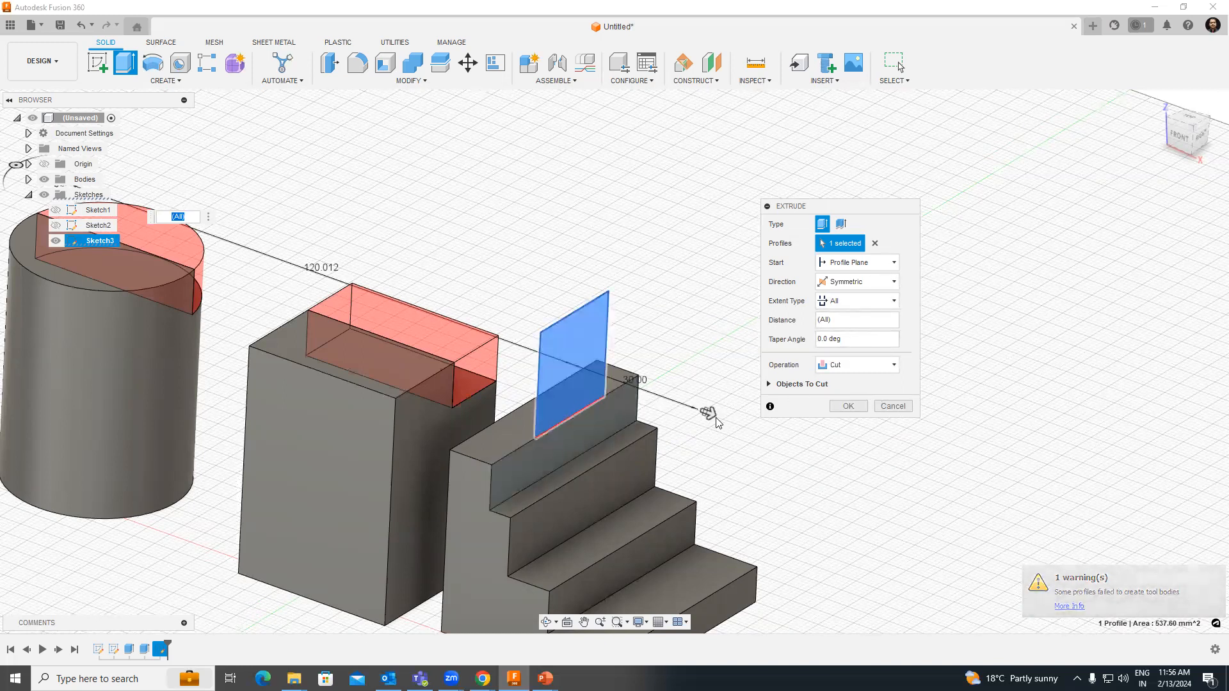
left_click_drag(709, 413, 604, 405)
mouse_move(619, 411)
left_mouse_down()
mouse_move(645, 421)
mouse_move(625, 415)
left_mouse_up()
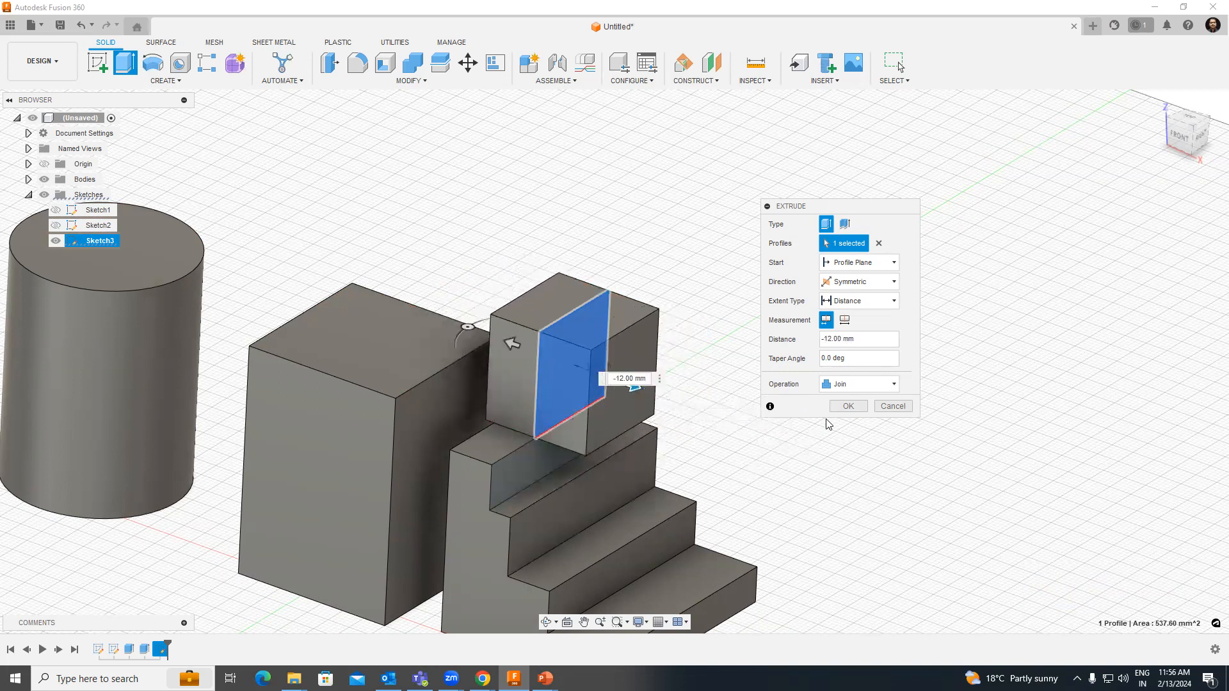
left_click(848, 405)
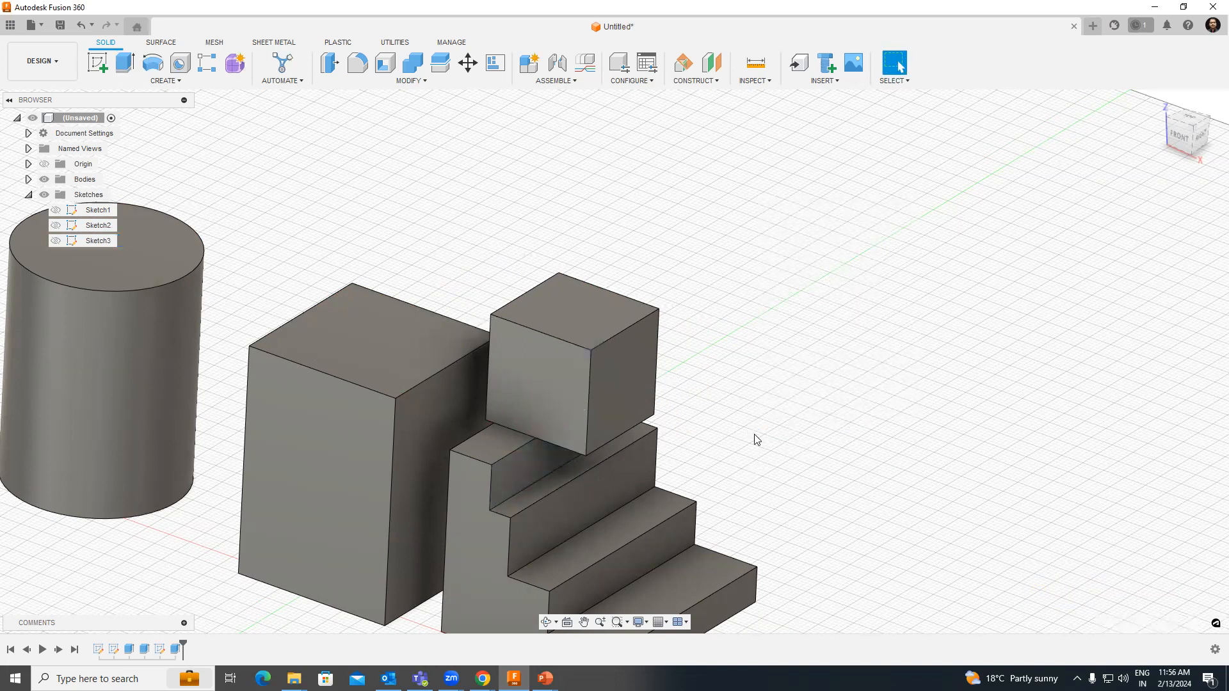
Sketch a small circle centred on the cylinder's top face and finish the sketch
scroll(697, 296, "down", 1)
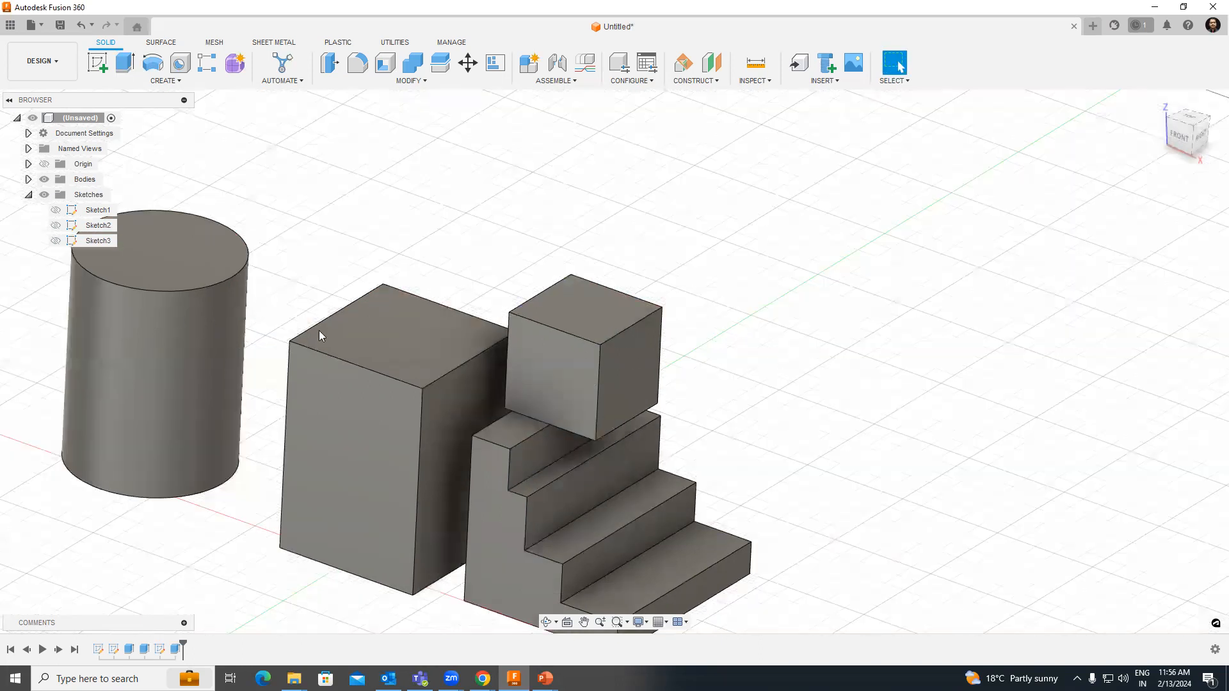
middle_click_drag(226, 272, 319, 331)
scroll(319, 331, "down", 1)
middle_click_drag(366, 396, 717, 363)
scroll(717, 362, "up", 1)
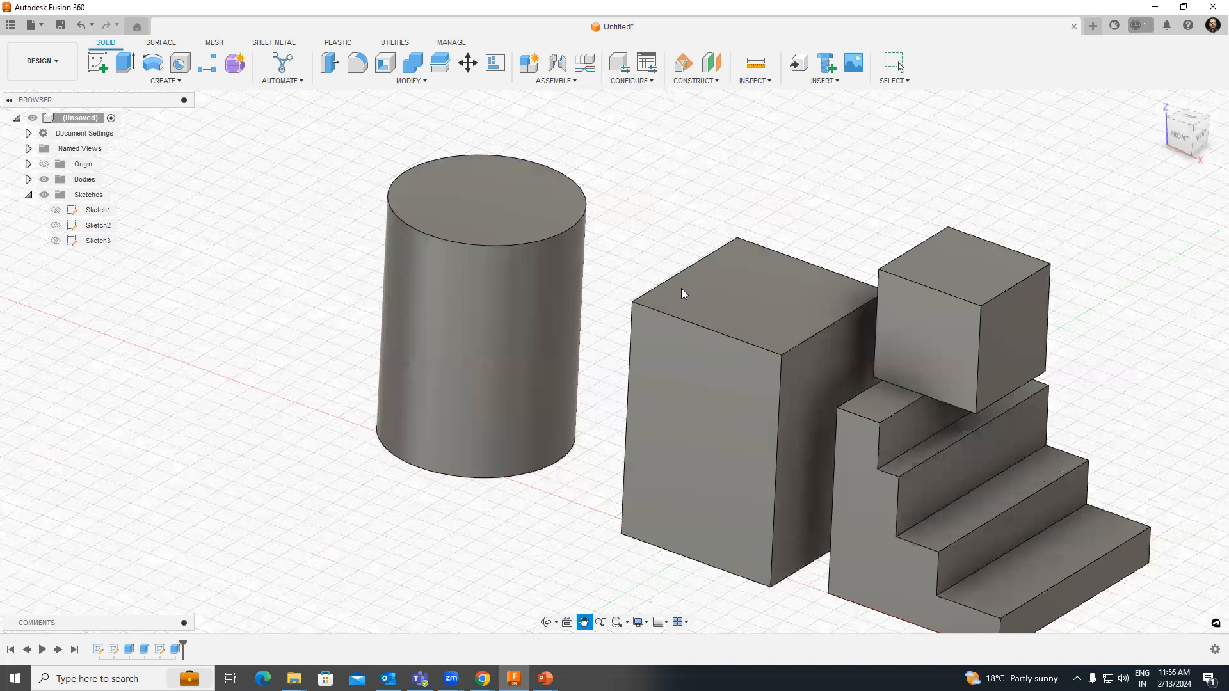
middle_click_drag(681, 288, 429, 366)
middle_click_drag(470, 413, 544, 363)
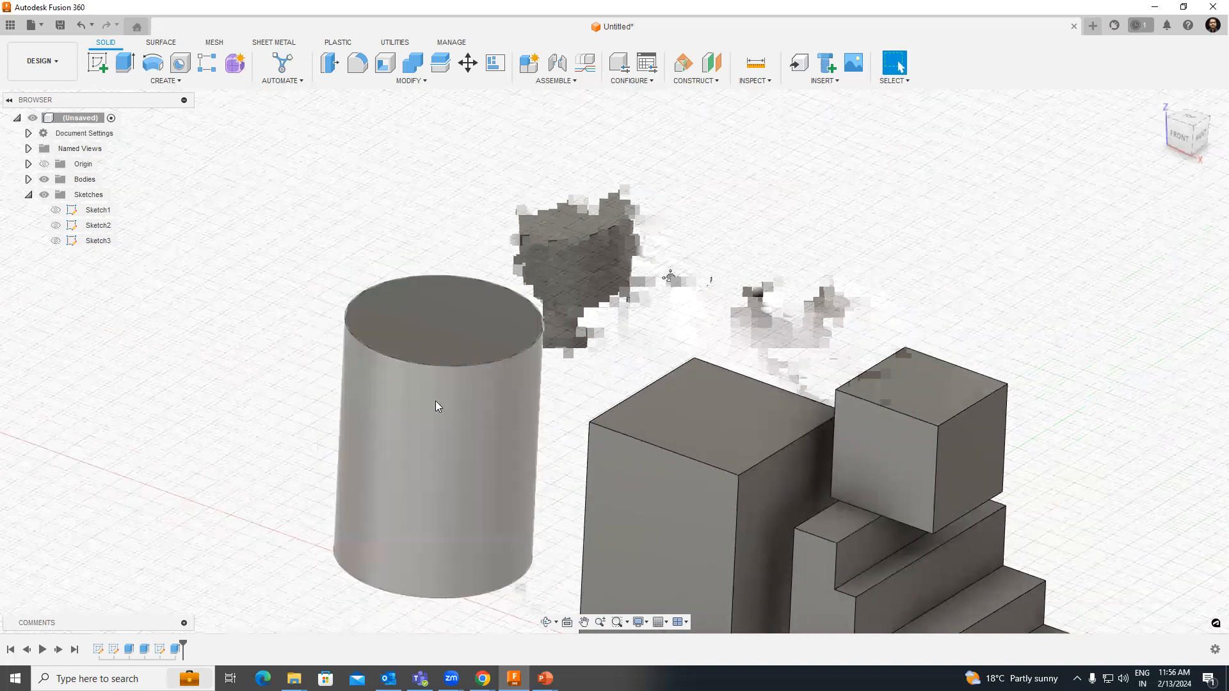
left_click(104, 68)
left_click(437, 325)
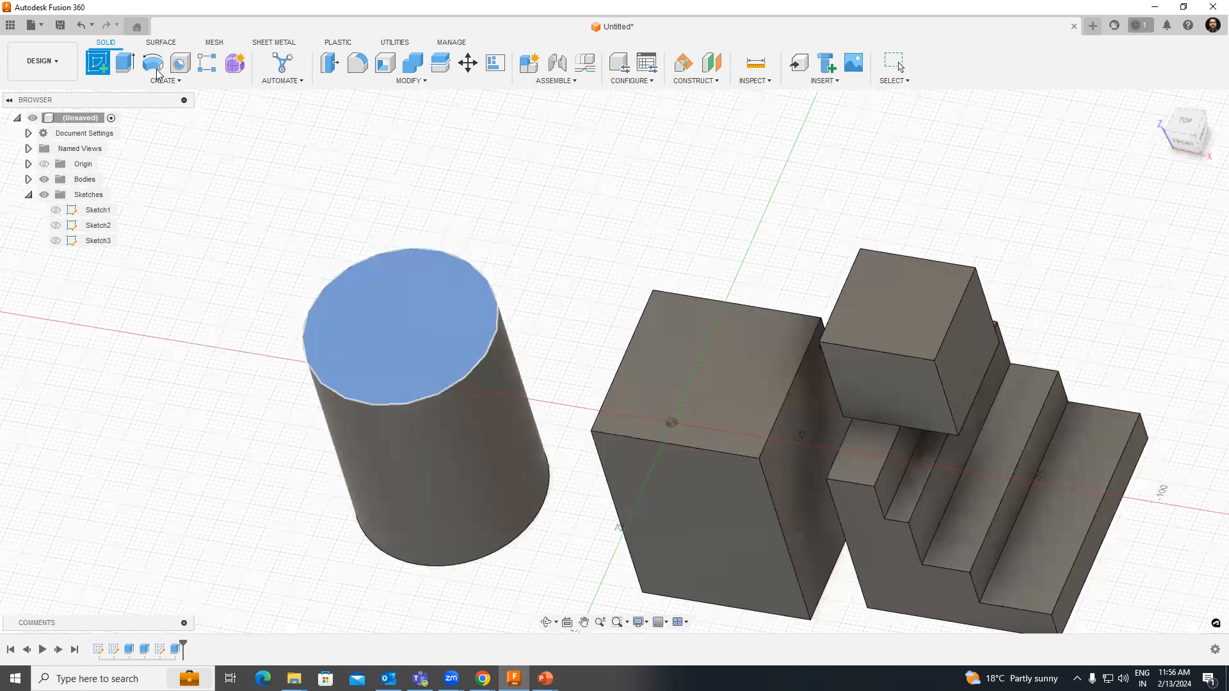
left_click(295, 295)
left_click(298, 264)
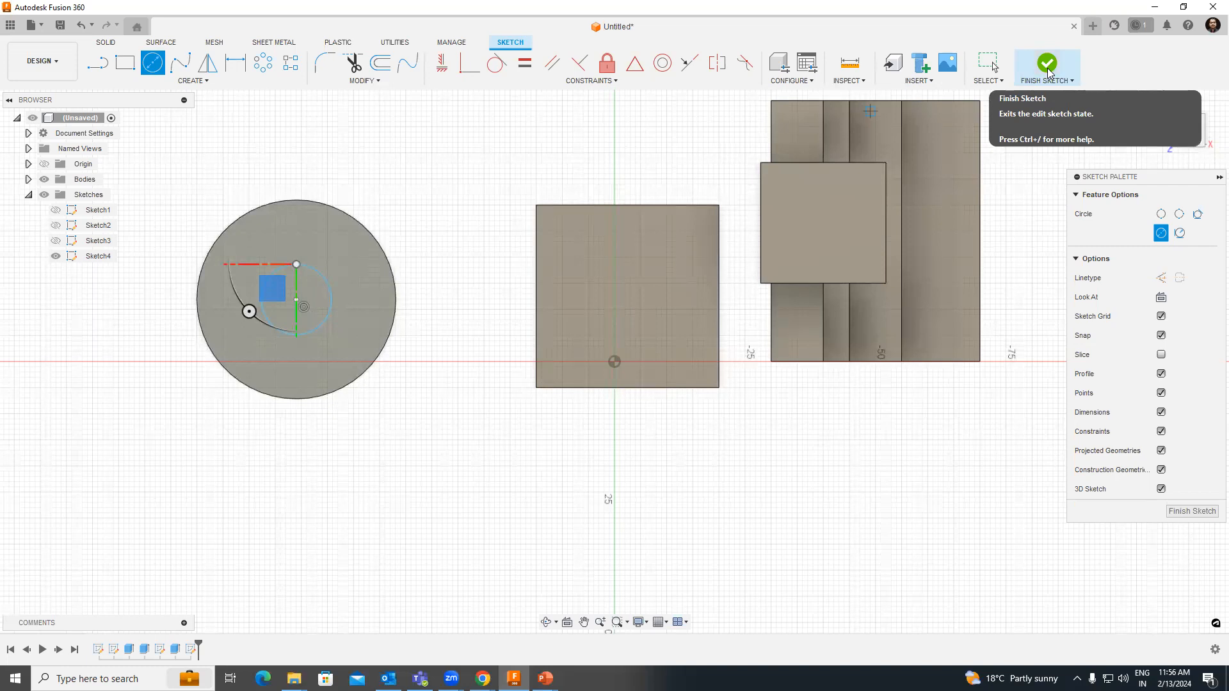
left_click(1048, 69)
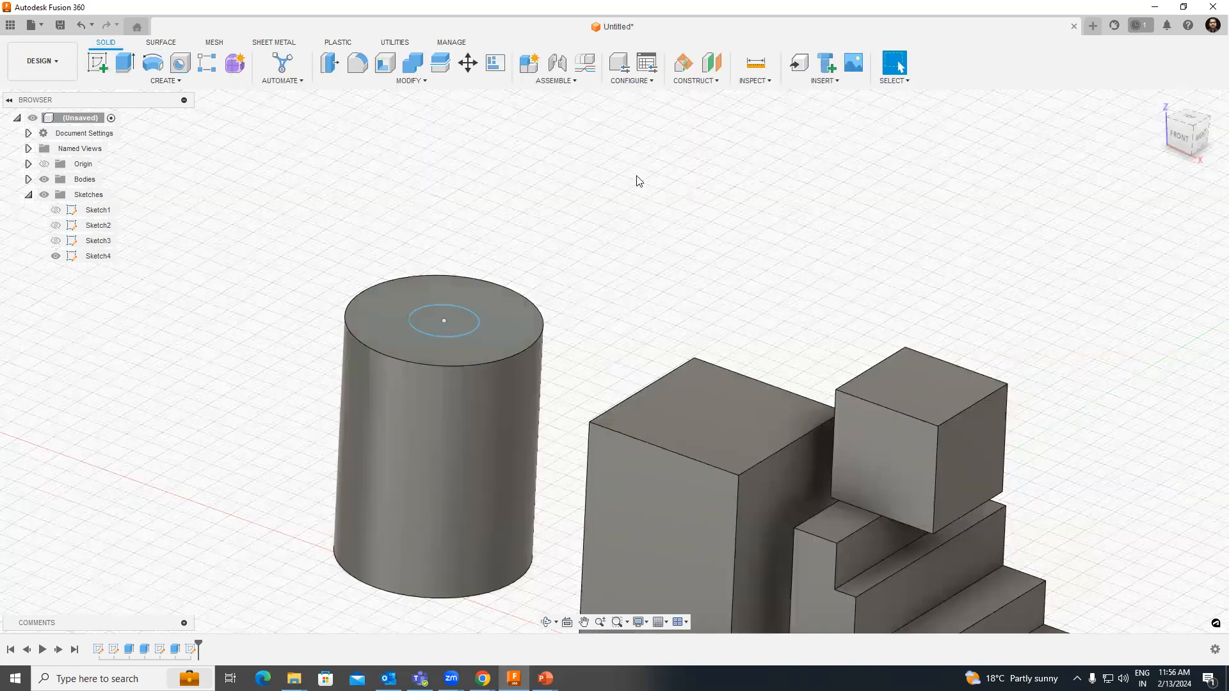
Extrude the small circle -50 mm into the cylinder with the Cut operation and inspect the hole from both ends
left_click(128, 66)
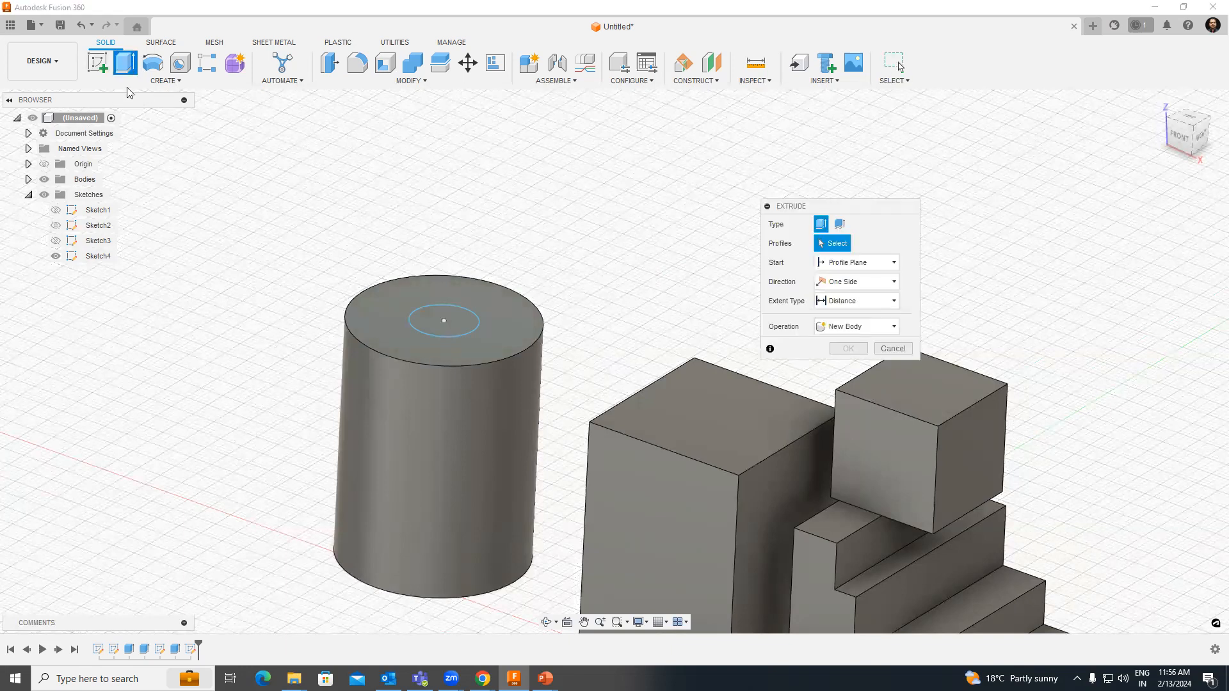
left_click(452, 324)
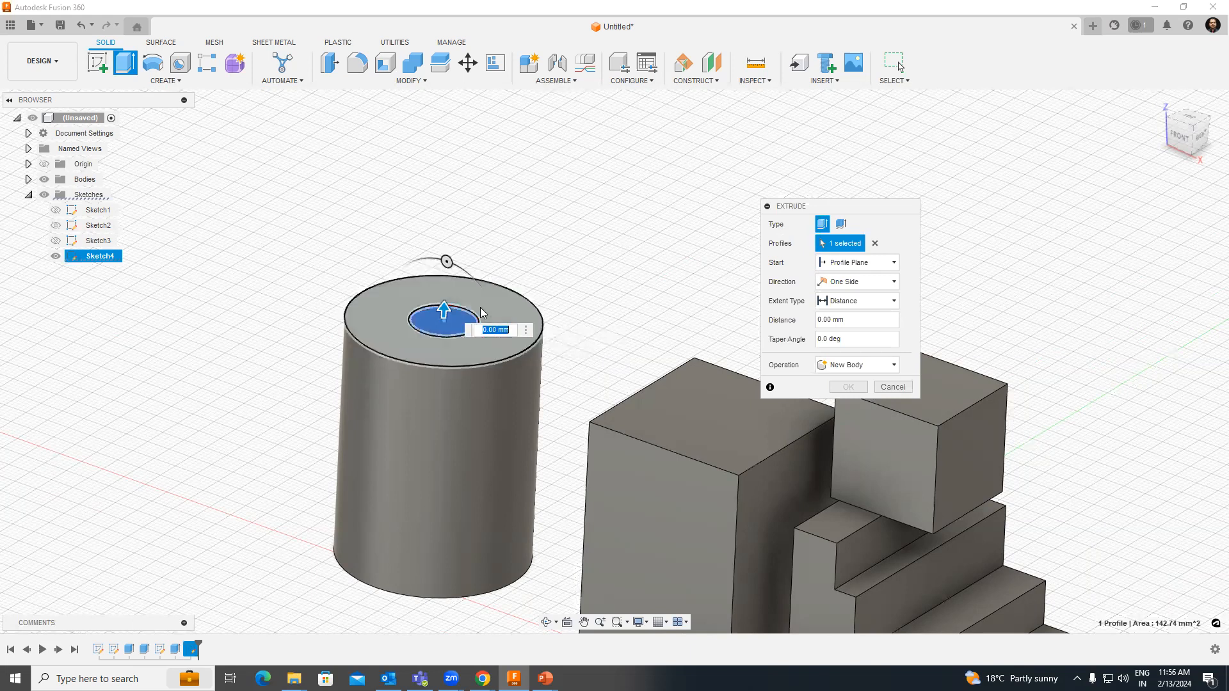
left_click_drag(446, 312, 398, 548)
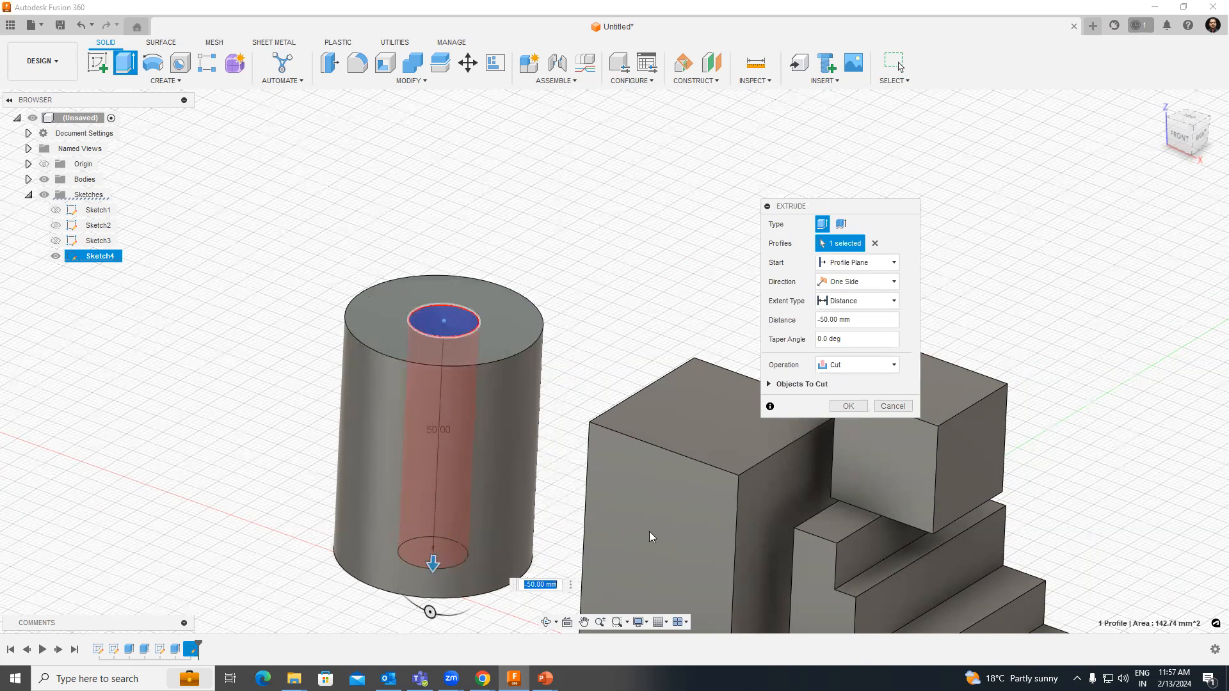
middle_click_drag(547, 356, 517, 312)
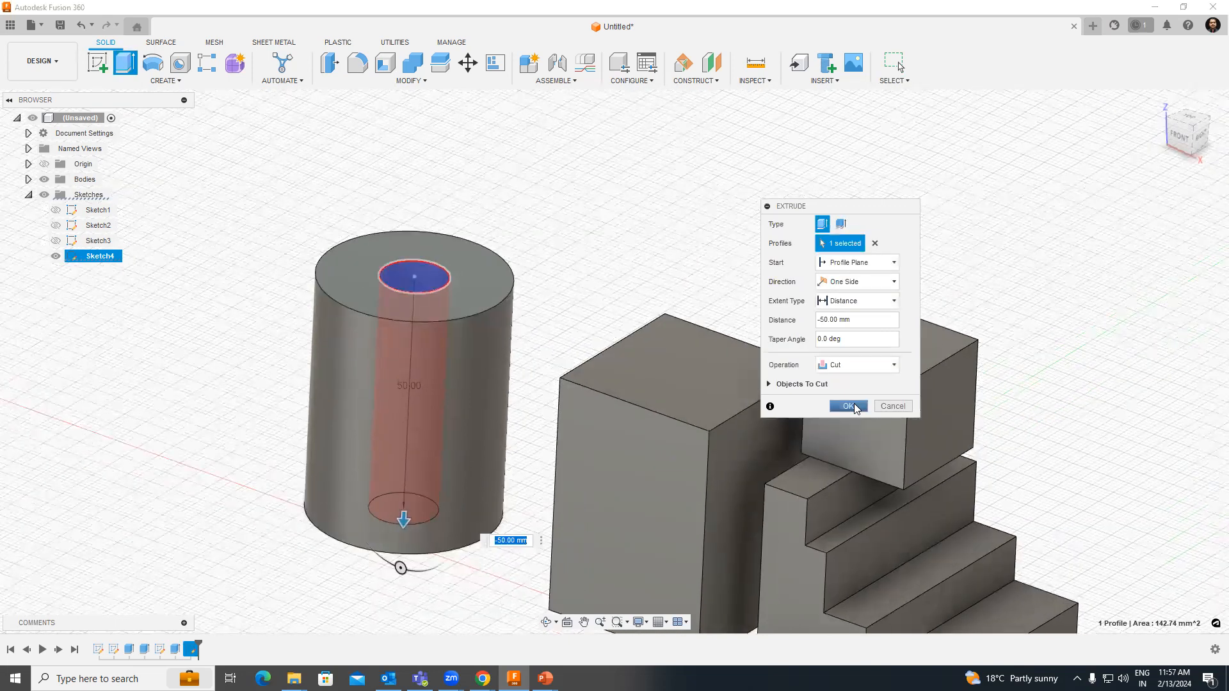
left_click(850, 407)
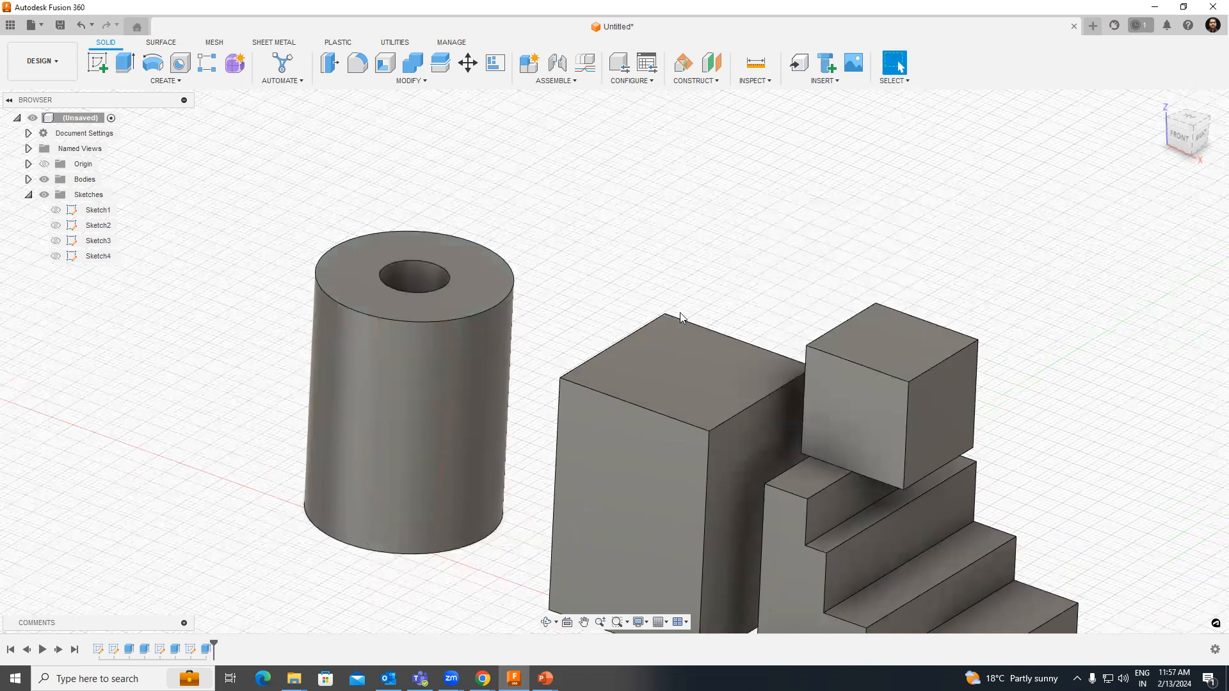
middle_click_drag(551, 286, 551, 357, "shift")
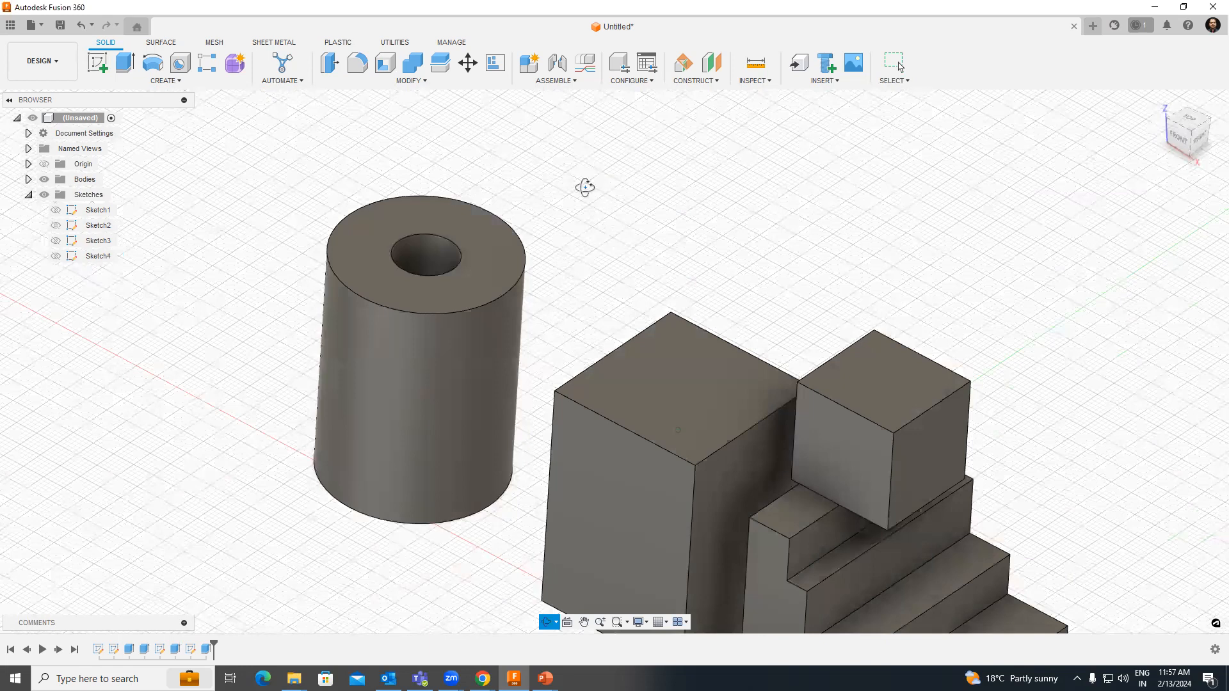
middle_click_drag(498, 326, 513, 331, "shift")
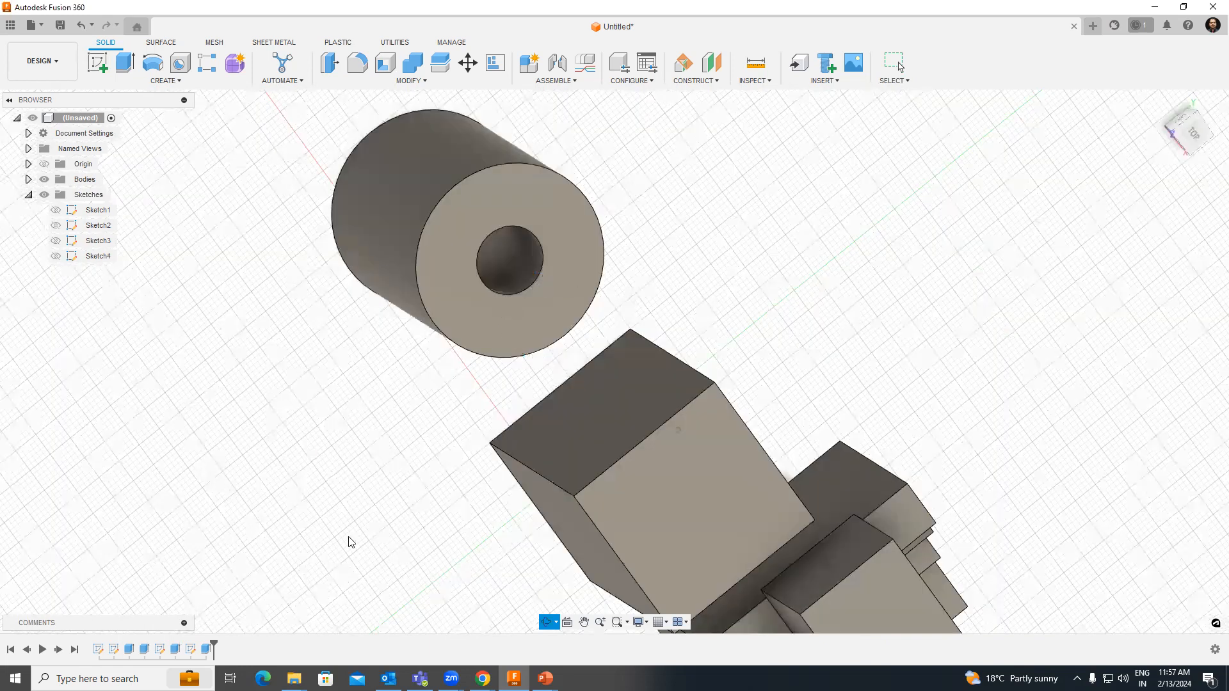
Reopen the sketch of the small circle for editing and exit it without changes
right_click(190, 651)
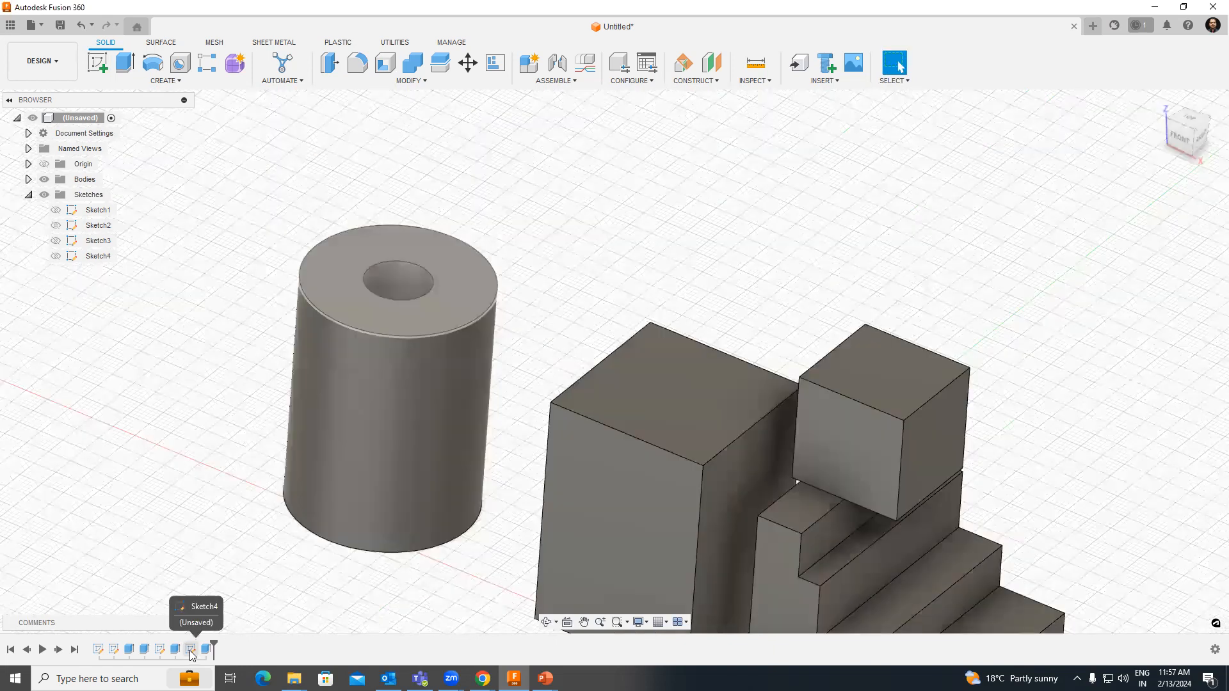
left_click(239, 512)
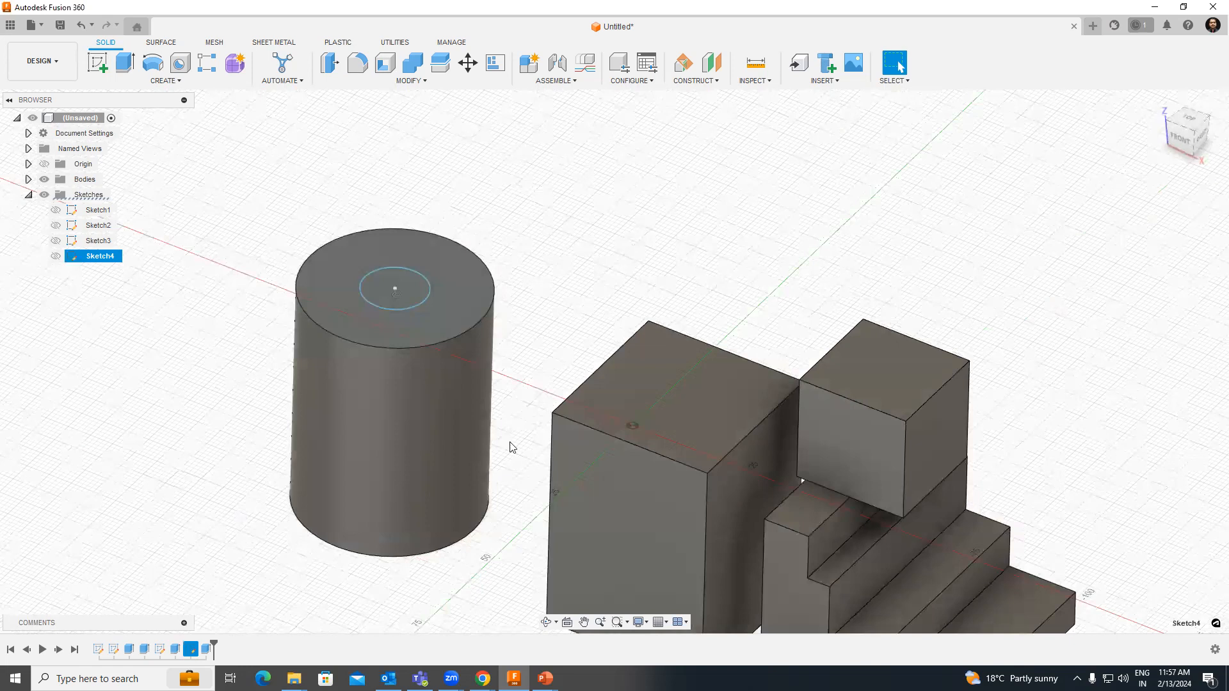
left_click(1036, 66)
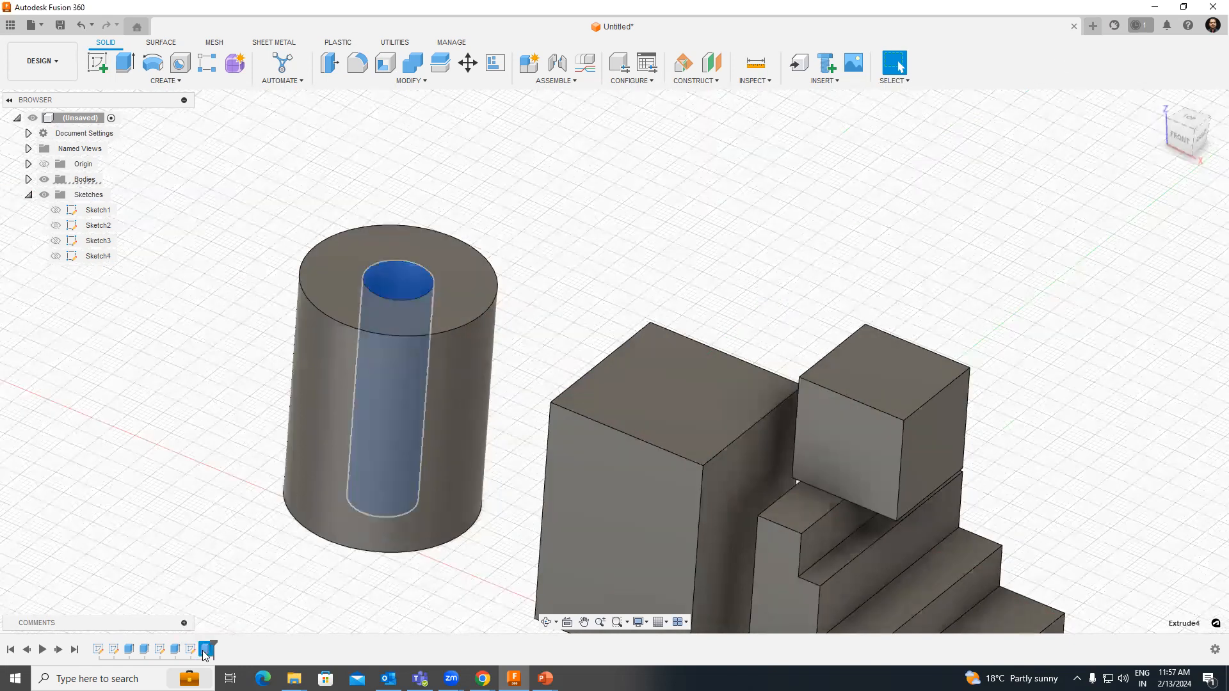
Edit the cylinder's hole extrusion to a 34 mm upward distance with the Join operation and complete it
right_click(206, 649)
left_click(238, 519)
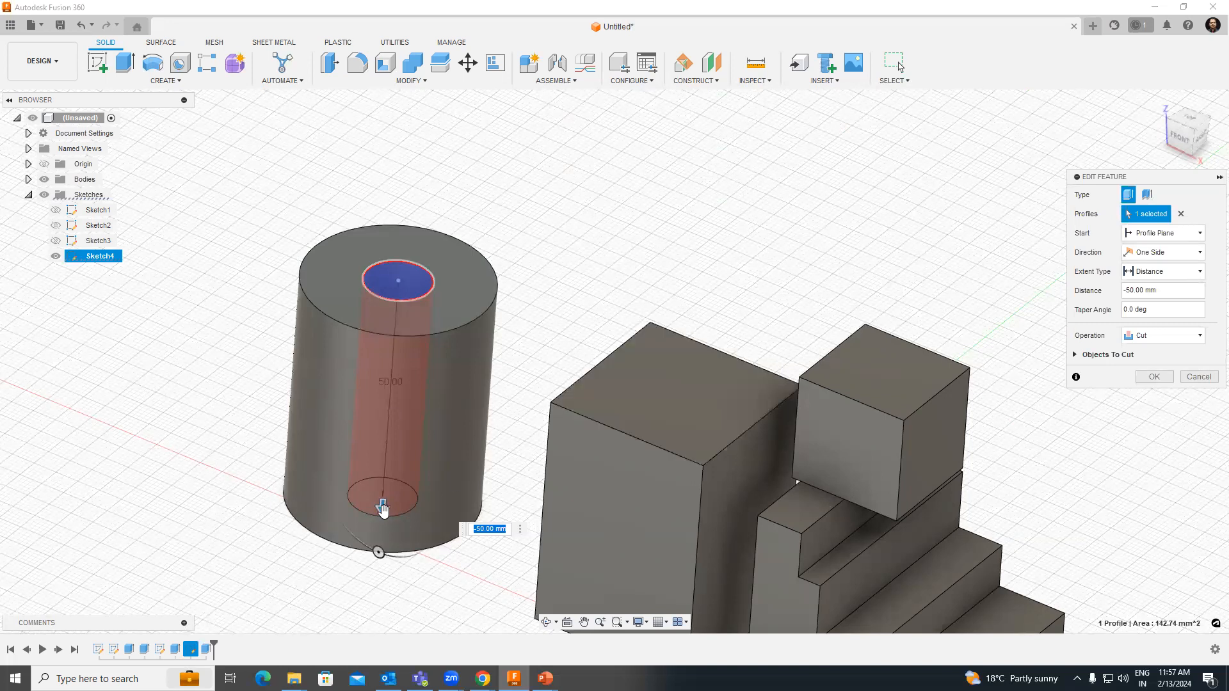
left_click_drag(383, 507, 446, 238)
middle_click_drag(1133, 401, 1136, 416)
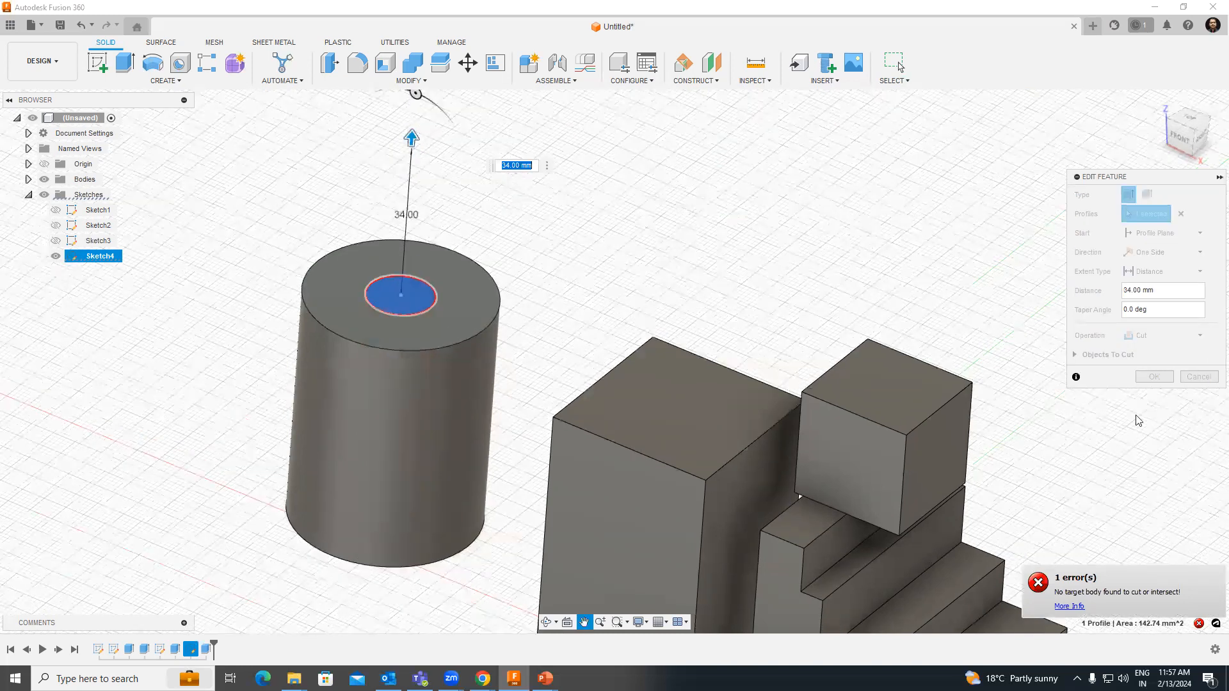
left_click(1159, 335)
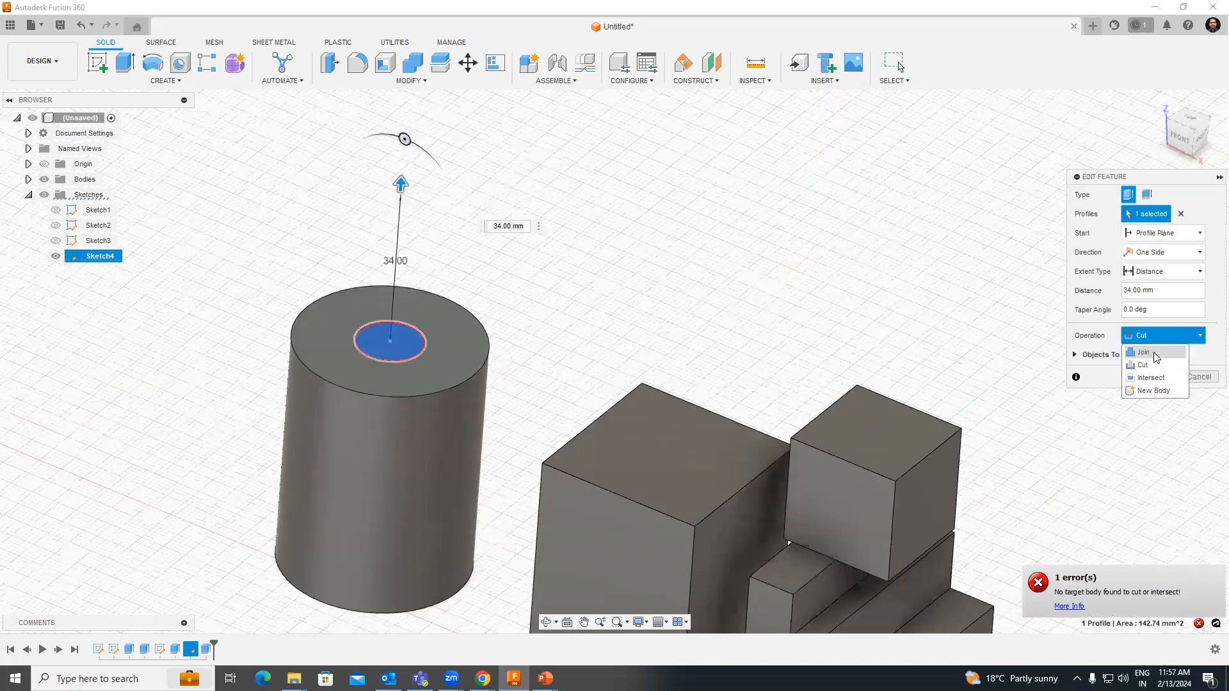
left_click(1143, 353)
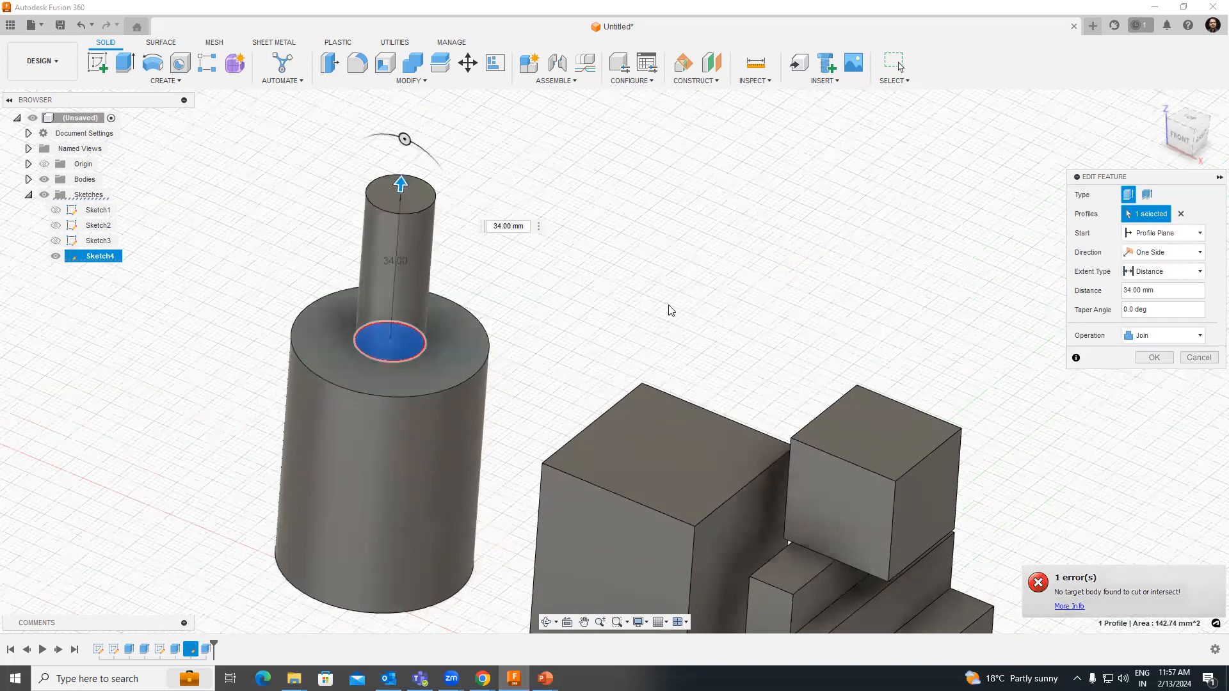
middle_click_drag(554, 297, 628, 290, "shift")
middle_click_drag(737, 278, 737, 234)
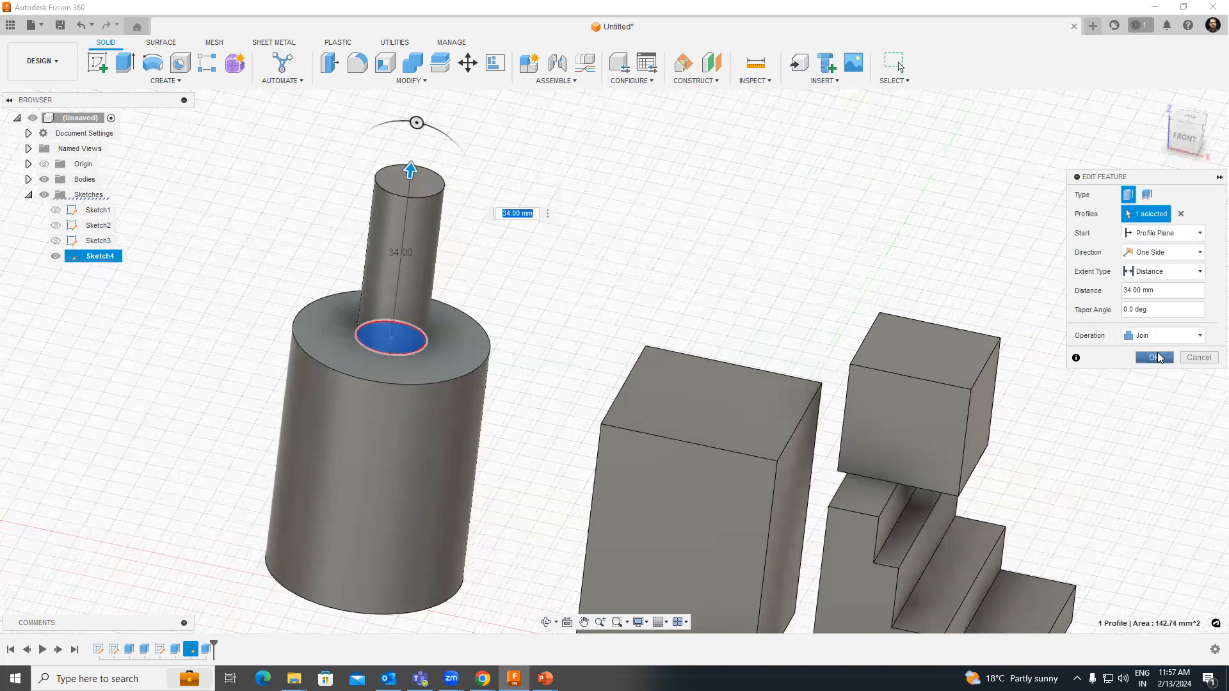
left_click(1157, 356)
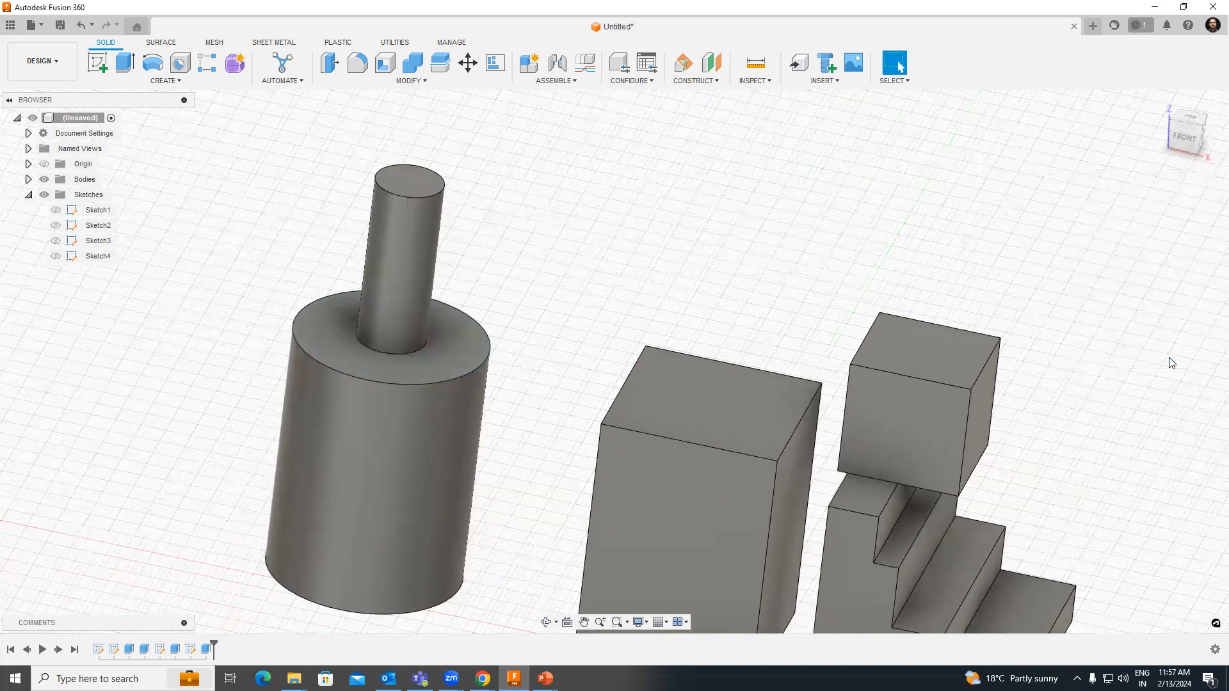
Edit the small circle's extrusion again, changing its extent type to To Object with the second-lowest stair tread as the target face
right_click(206, 649)
left_click(237, 510)
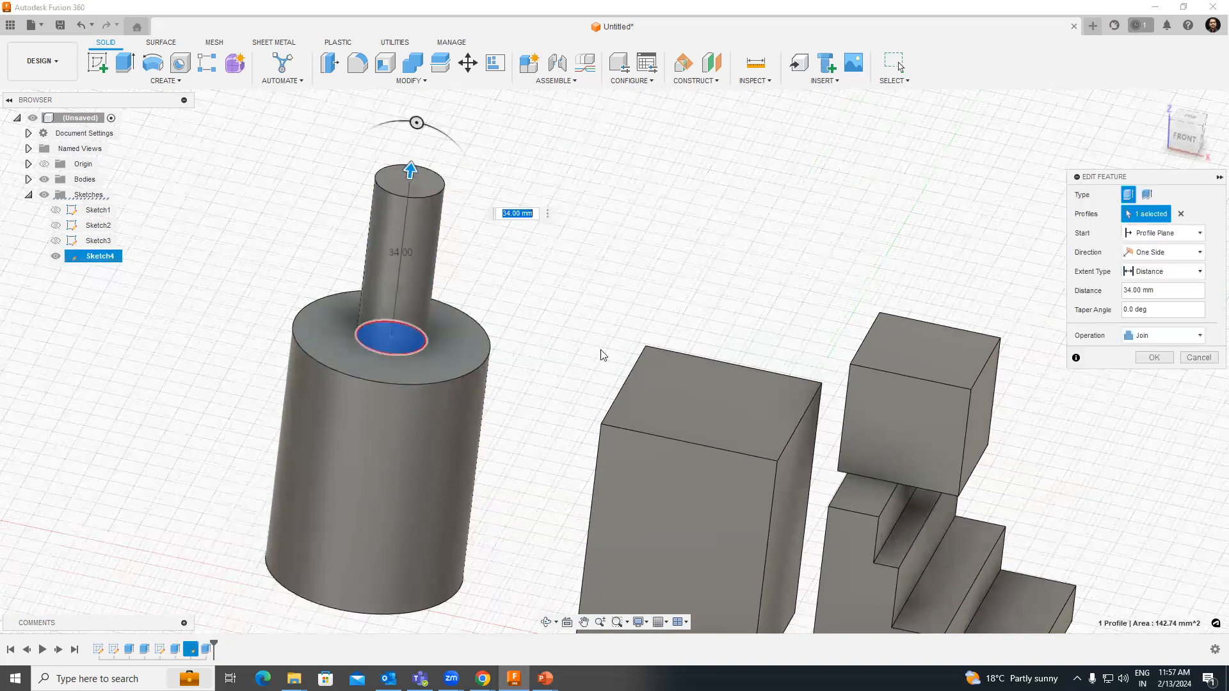
middle_click_drag(673, 288, 605, 266)
middle_click_drag(1049, 384, 1021, 359)
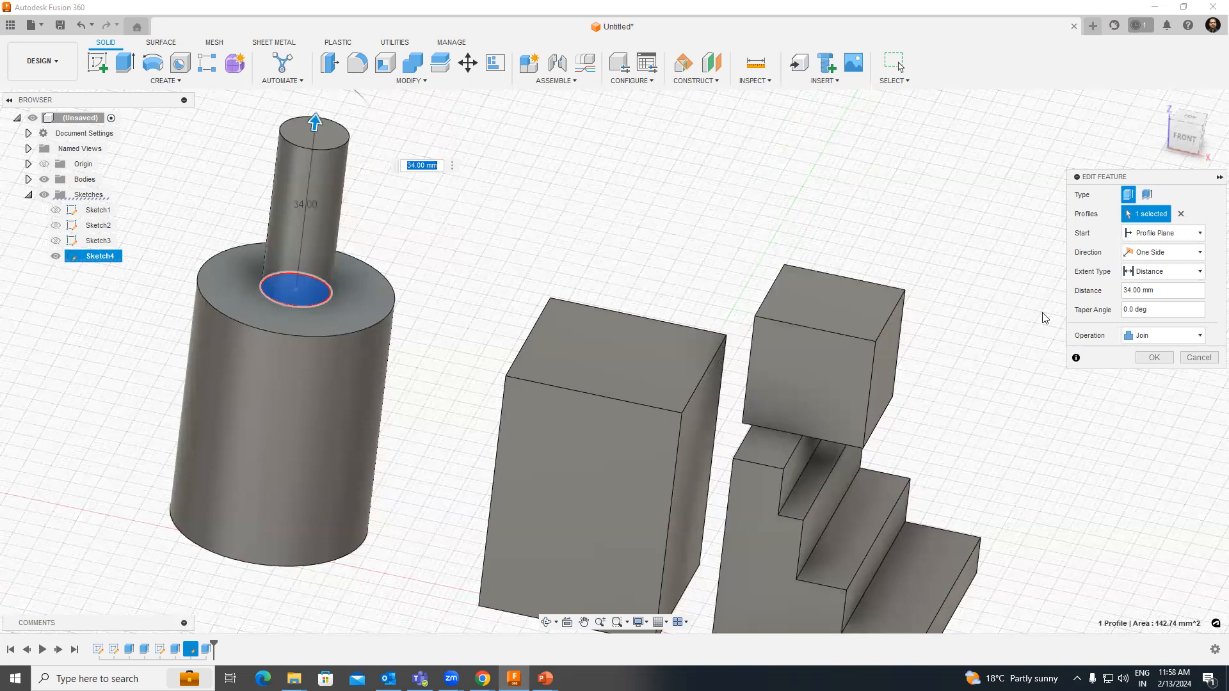
middle_click_drag(1045, 313, 1116, 324)
left_click(1170, 251)
left_click(1172, 270)
left_click(1173, 272)
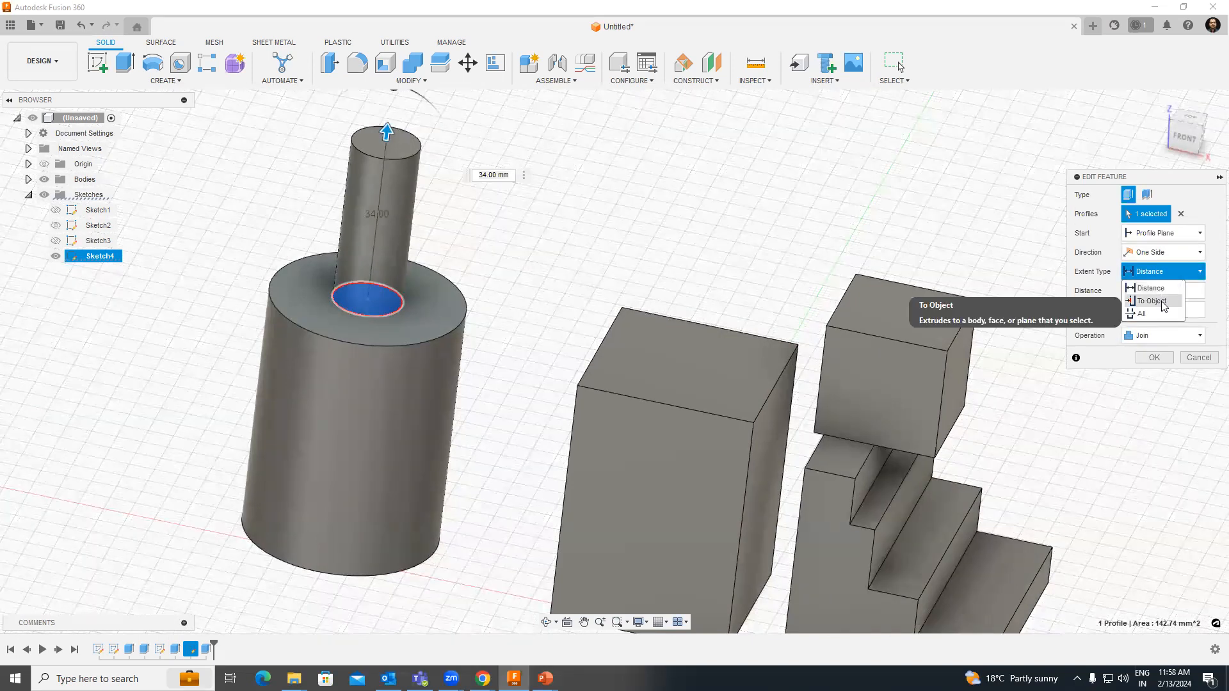
left_click(1164, 304)
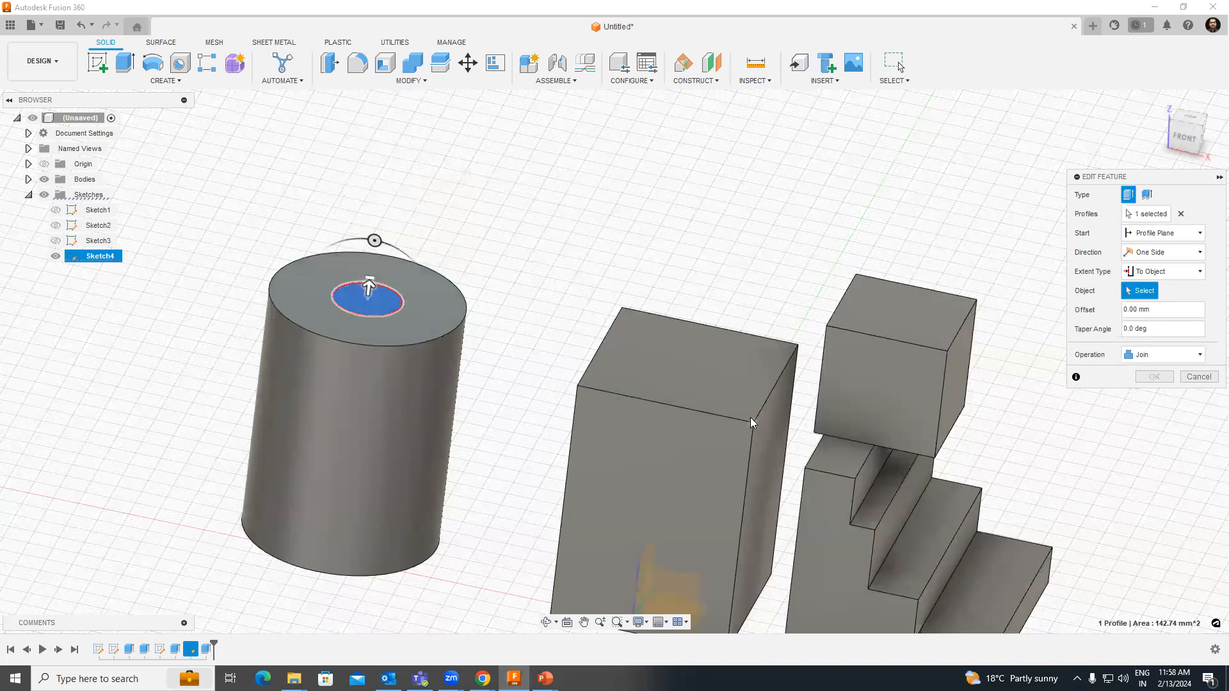
middle_click_drag(692, 356, 678, 240)
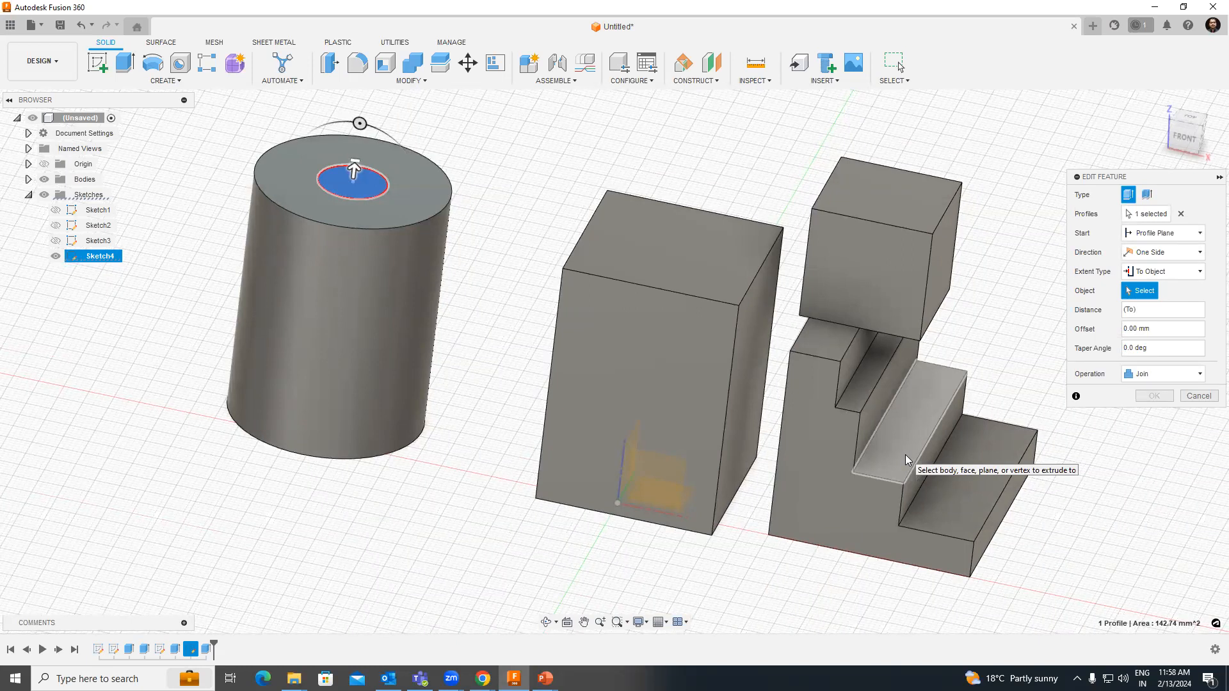
left_click(906, 456)
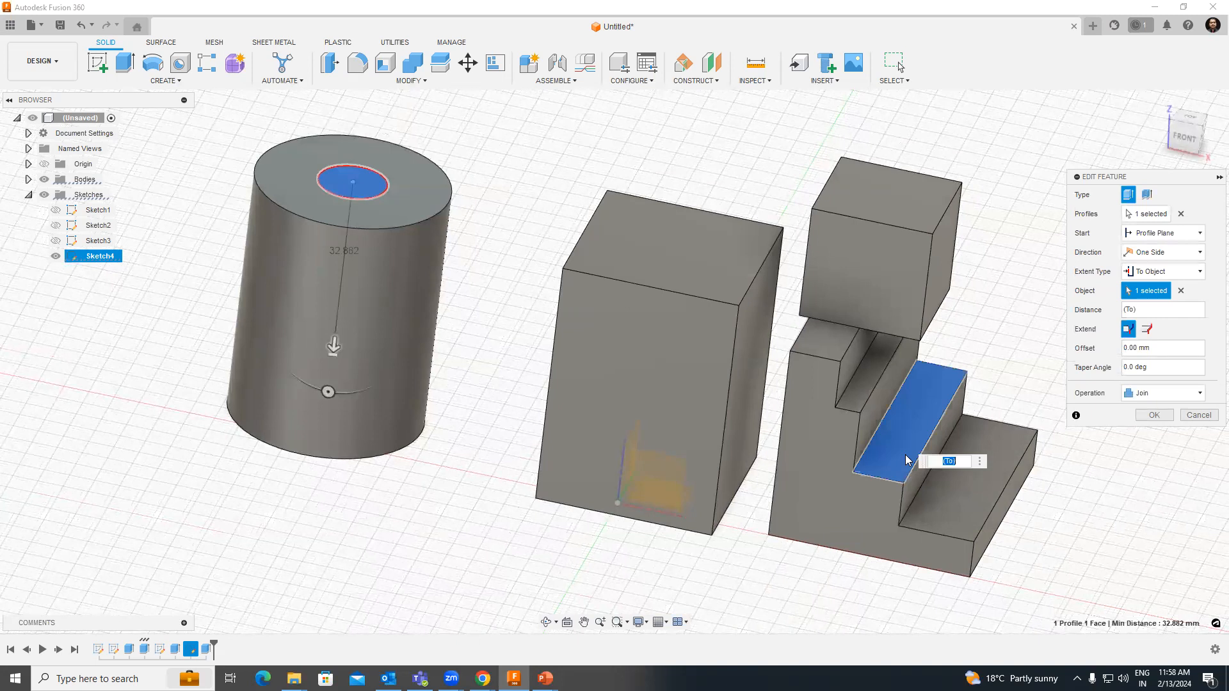
Change the extrusion's operation to Cut and compare the hole's depth with the targeted tread from the side
left_click(1199, 393)
left_click(1149, 424)
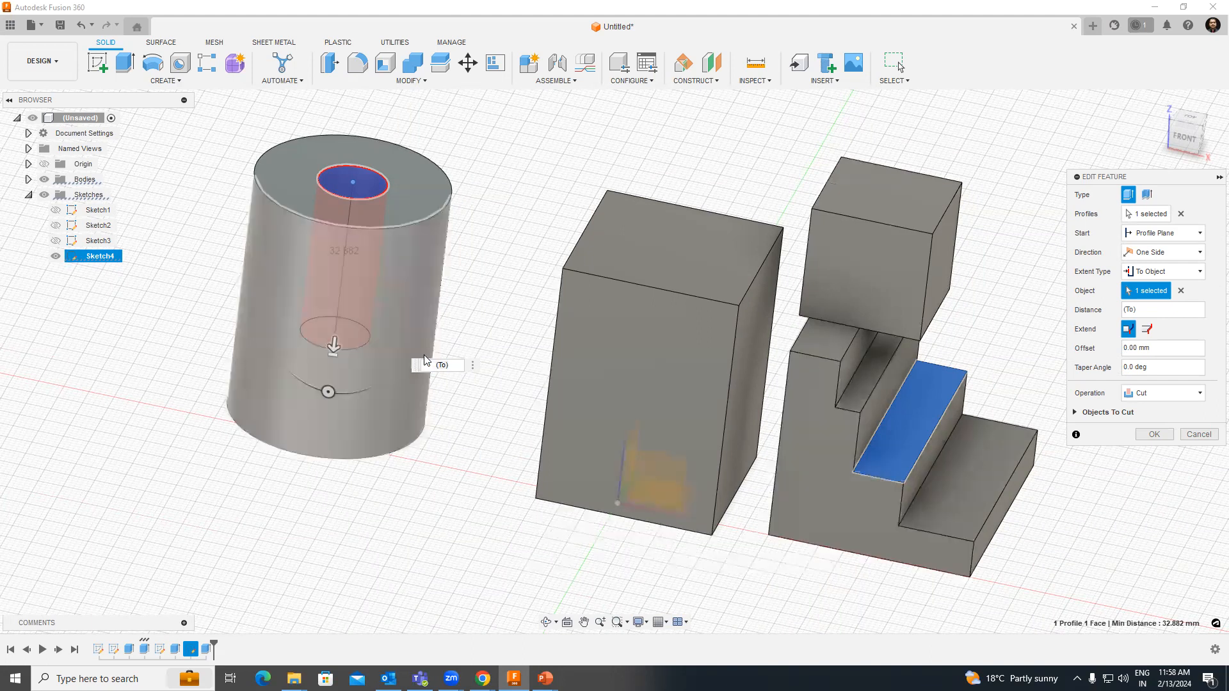
middle_click_drag(417, 442, 415, 459)
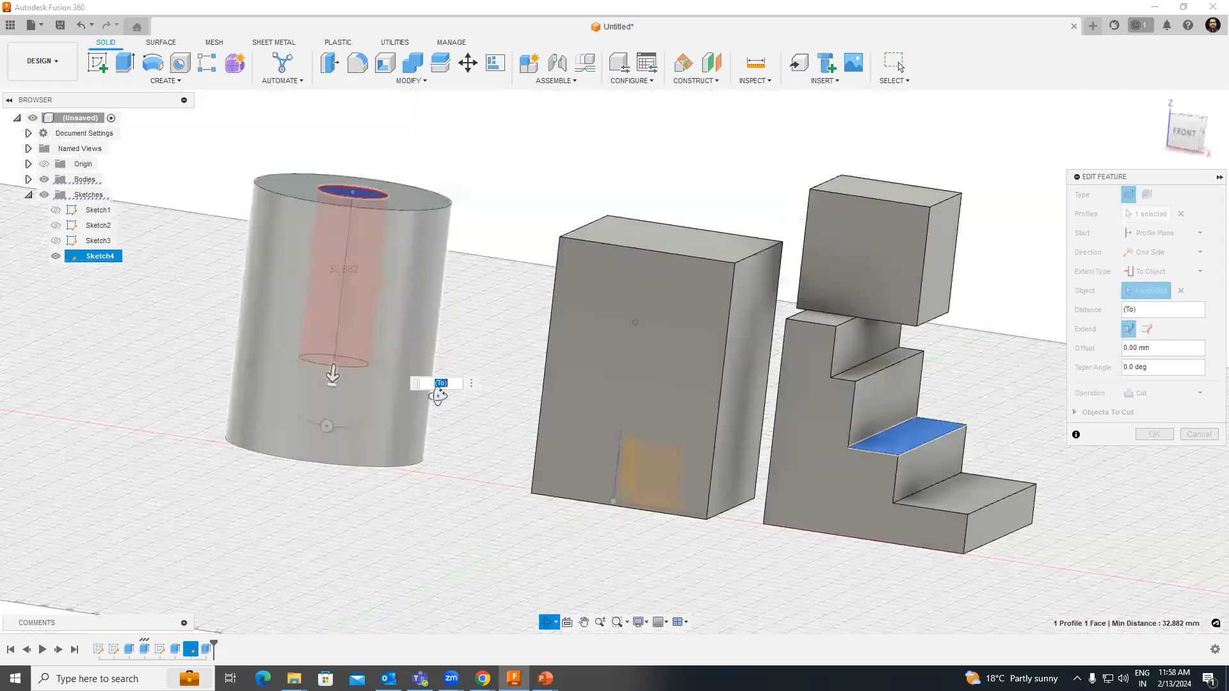
middle_click_drag(401, 404, 432, 502, "shift")
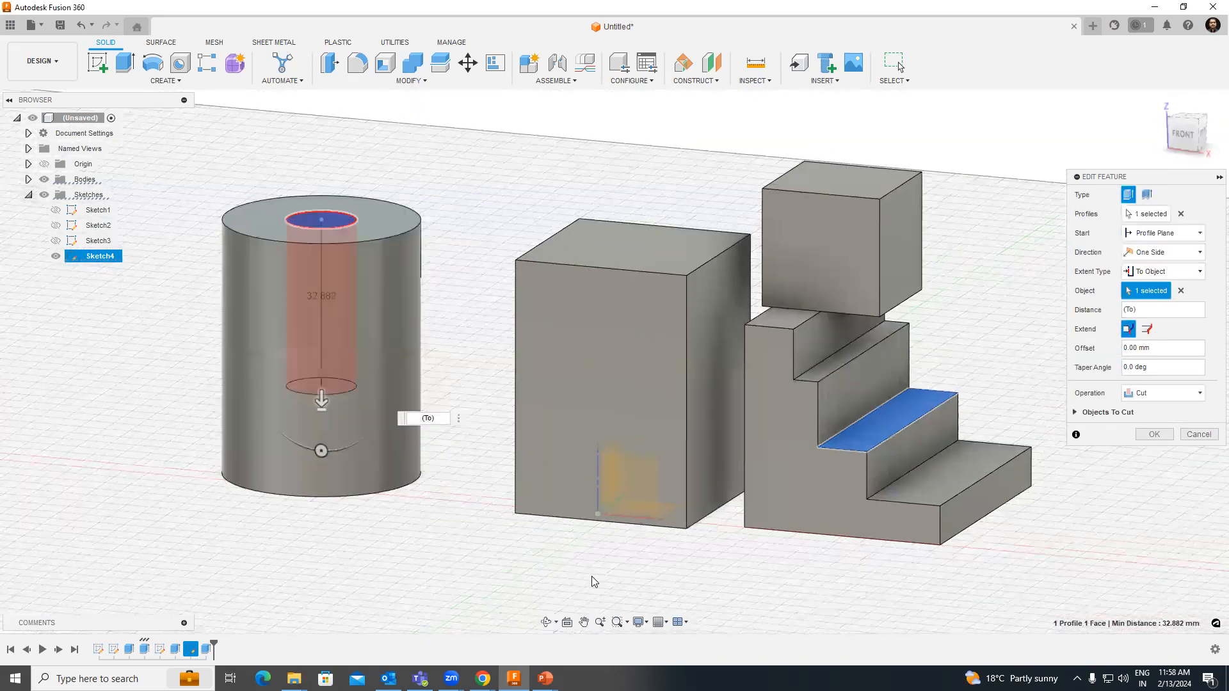
Retarget the cut to the lowest stair tread, then to the topmost stair face, and check its depth from the side
left_click(932, 487)
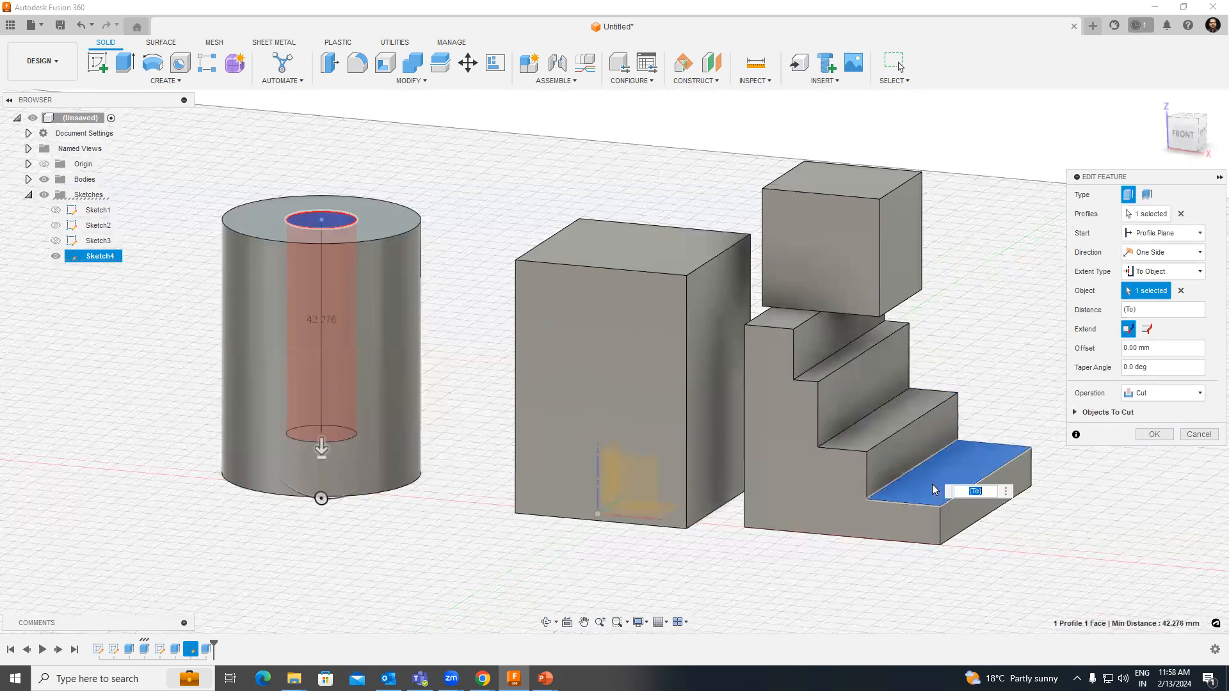
middle_click_drag(889, 560, 890, 512)
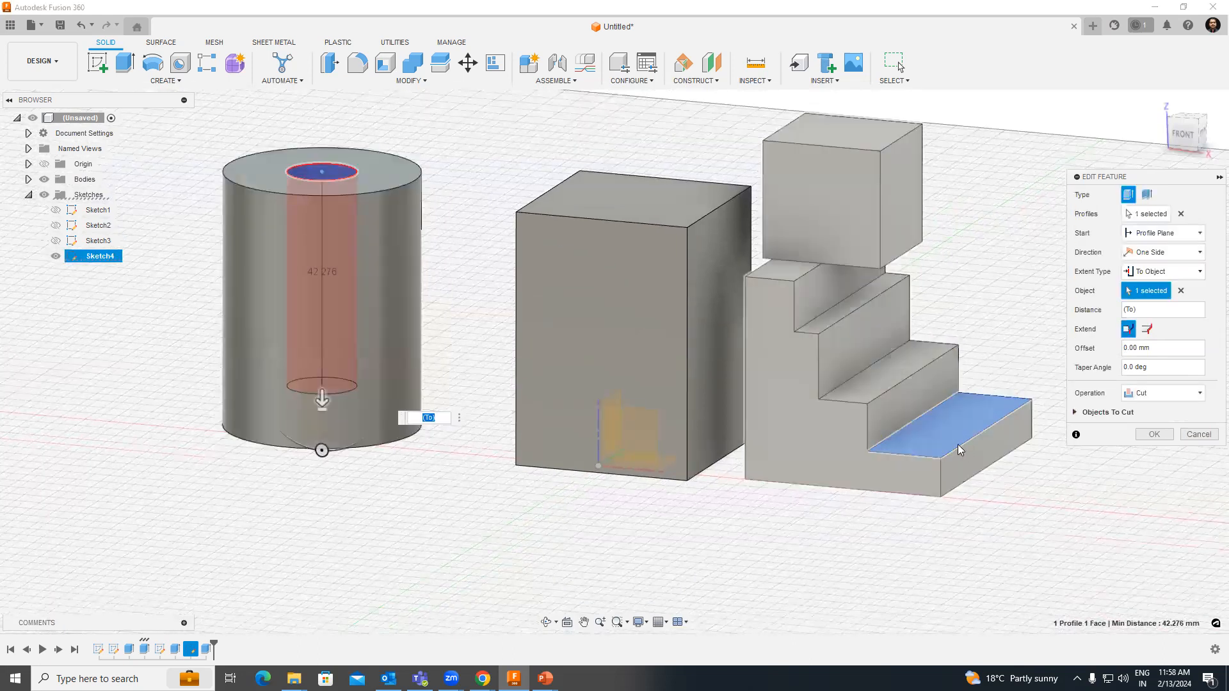
left_click(776, 274)
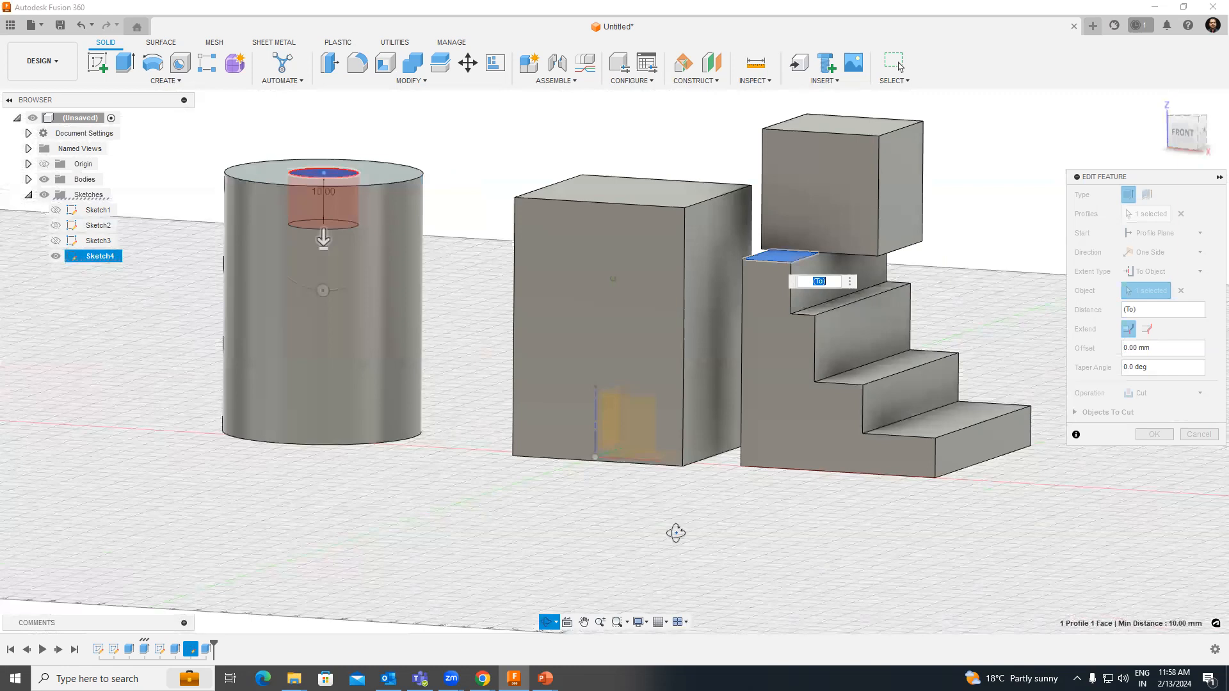
middle_click_drag(691, 538, 763, 453, "shift")
middle_click_drag(776, 267, 785, 307, "shift")
middle_click_drag(762, 396, 771, 335, "shift")
middle_click_drag(767, 381, 866, 417, "shift")
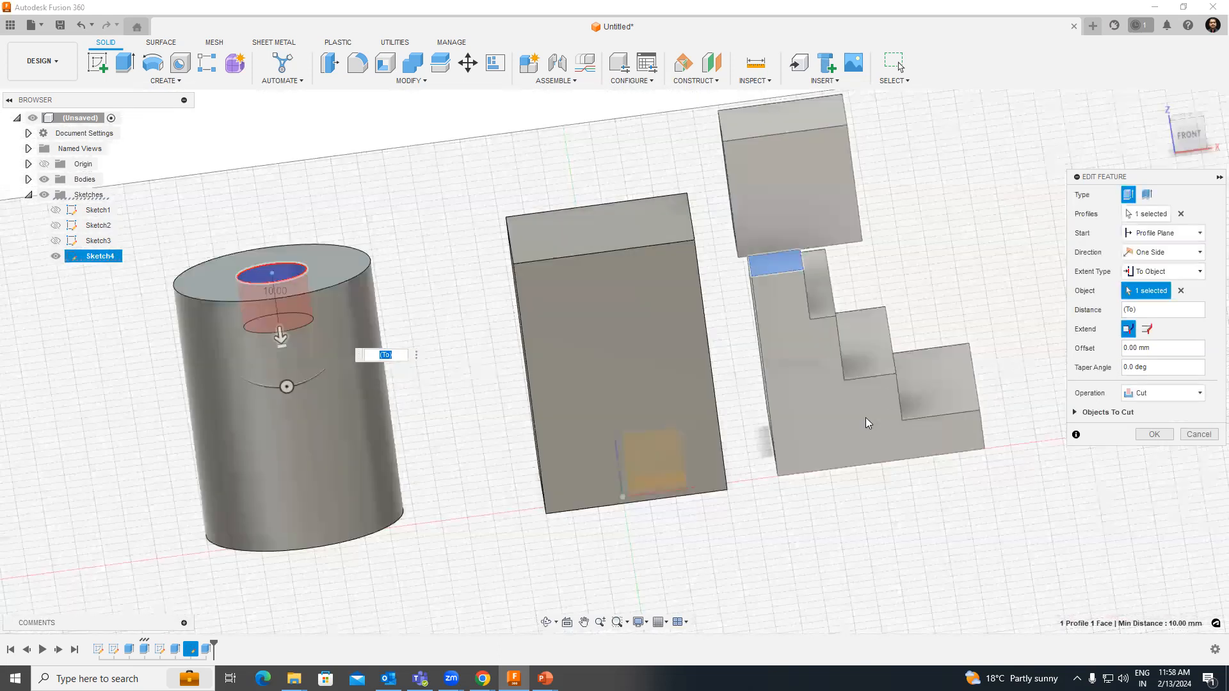
Set the small circle's extrusion to an 8 mm upward distance and change its operation to Join
middle_click_drag(279, 332, 247, 356)
type("8")
key("Return")
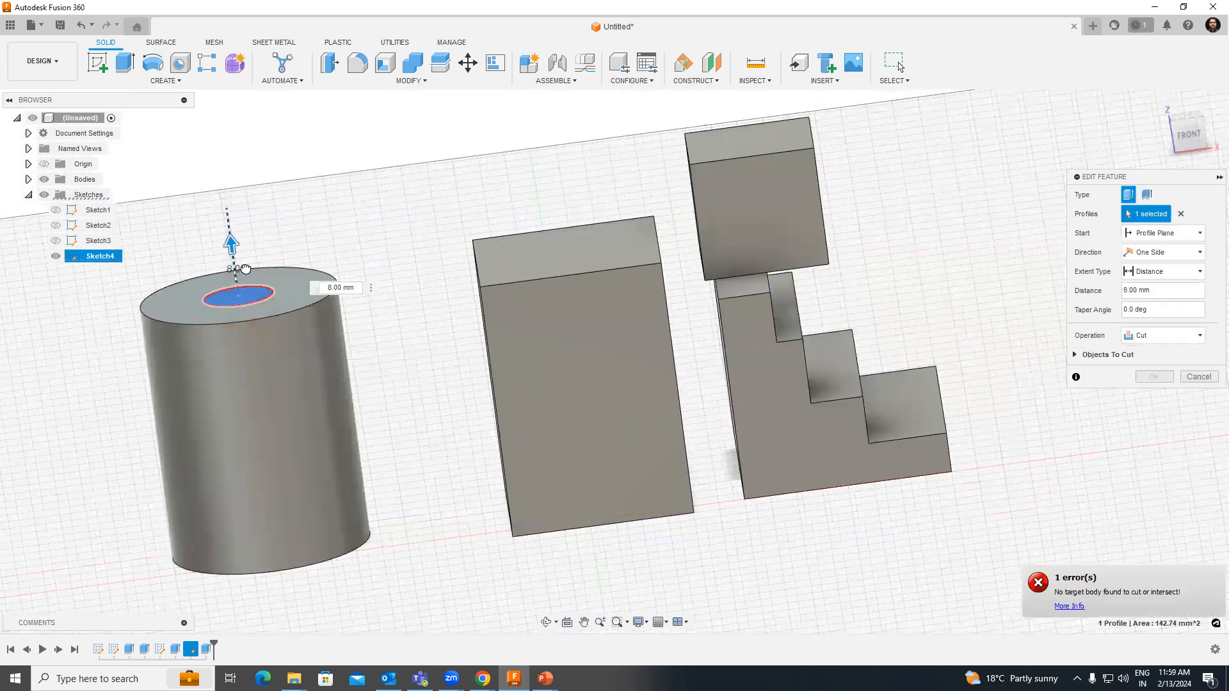
left_click(1162, 335)
left_click(1146, 349)
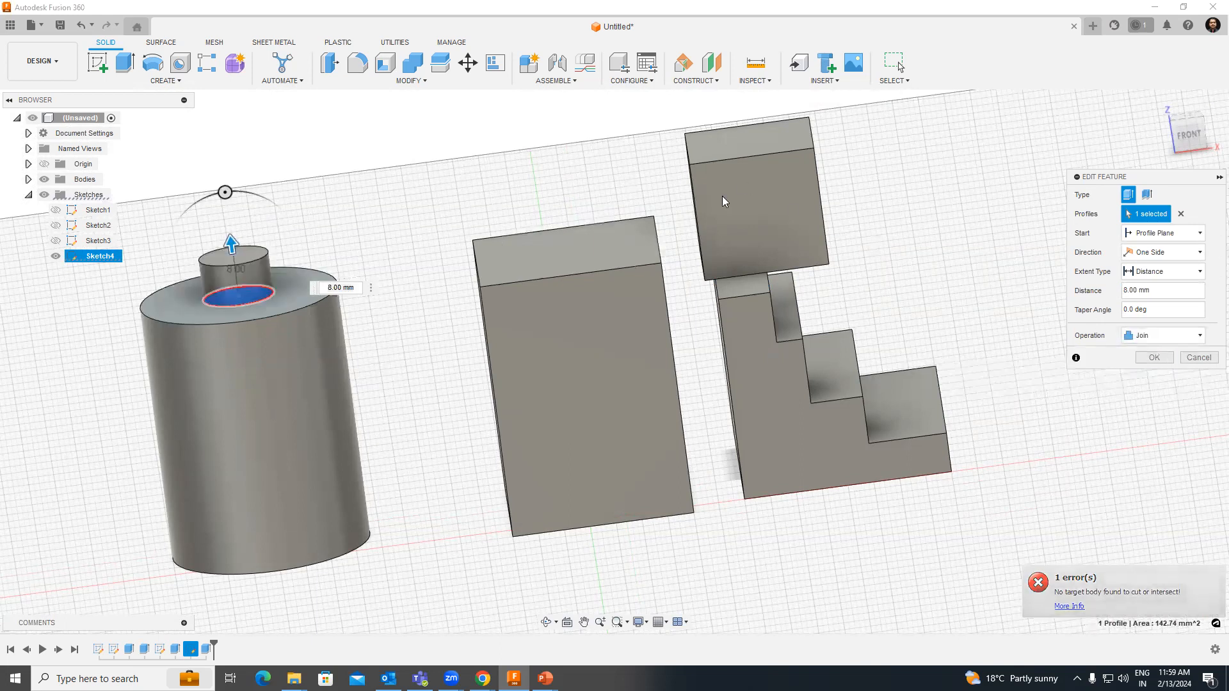
Set the extrusion's extent type to To Object with the raised cube's top face as the target, and compare both heights
left_click(1162, 272)
left_click(1146, 296)
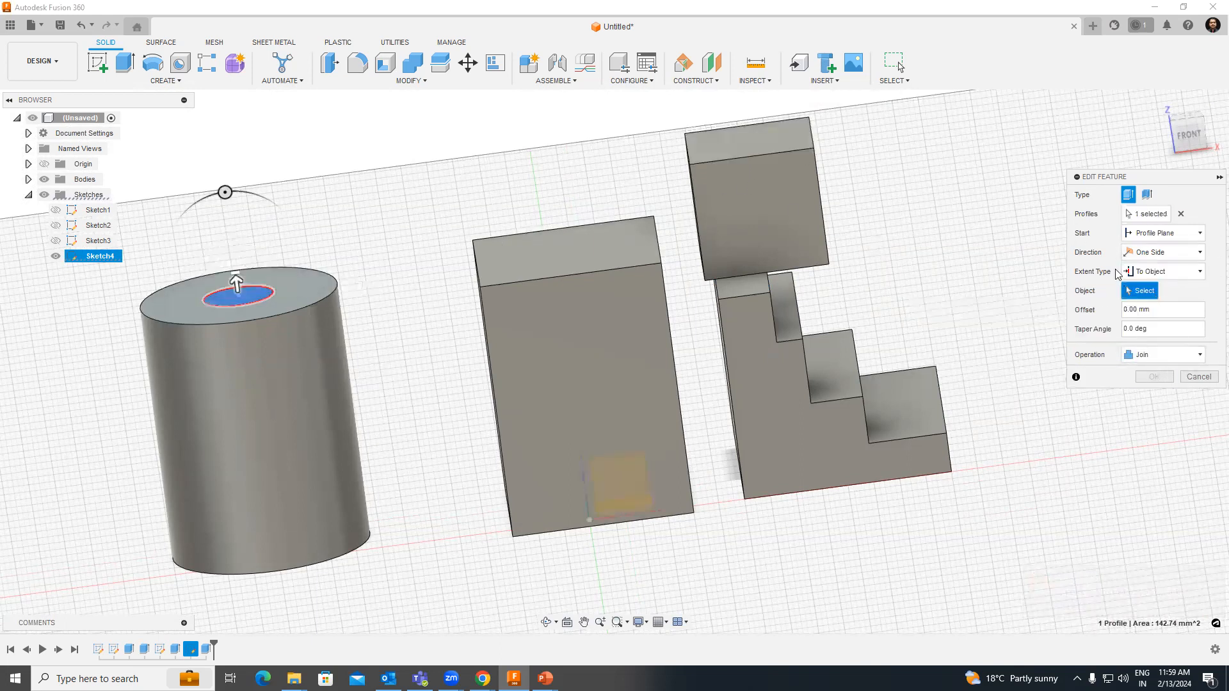
left_click(783, 137)
middle_click_drag(778, 227, 742, 282, "shift")
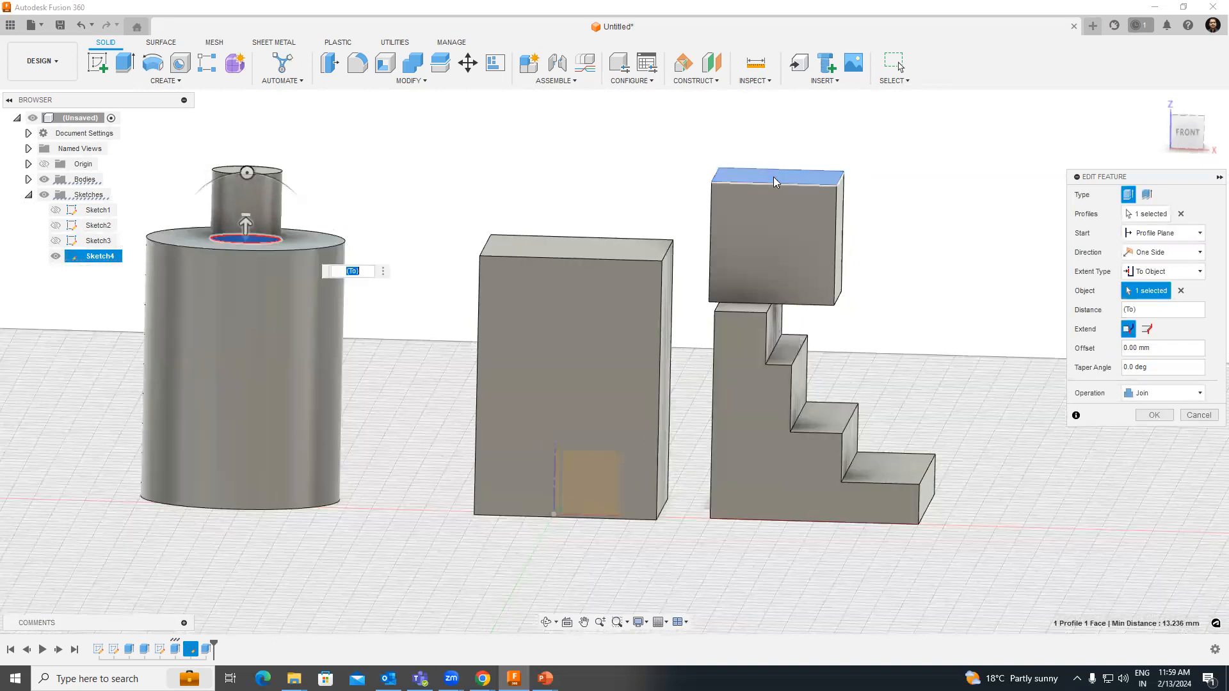
middle_click_drag(864, 360, 897, 359, "shift")
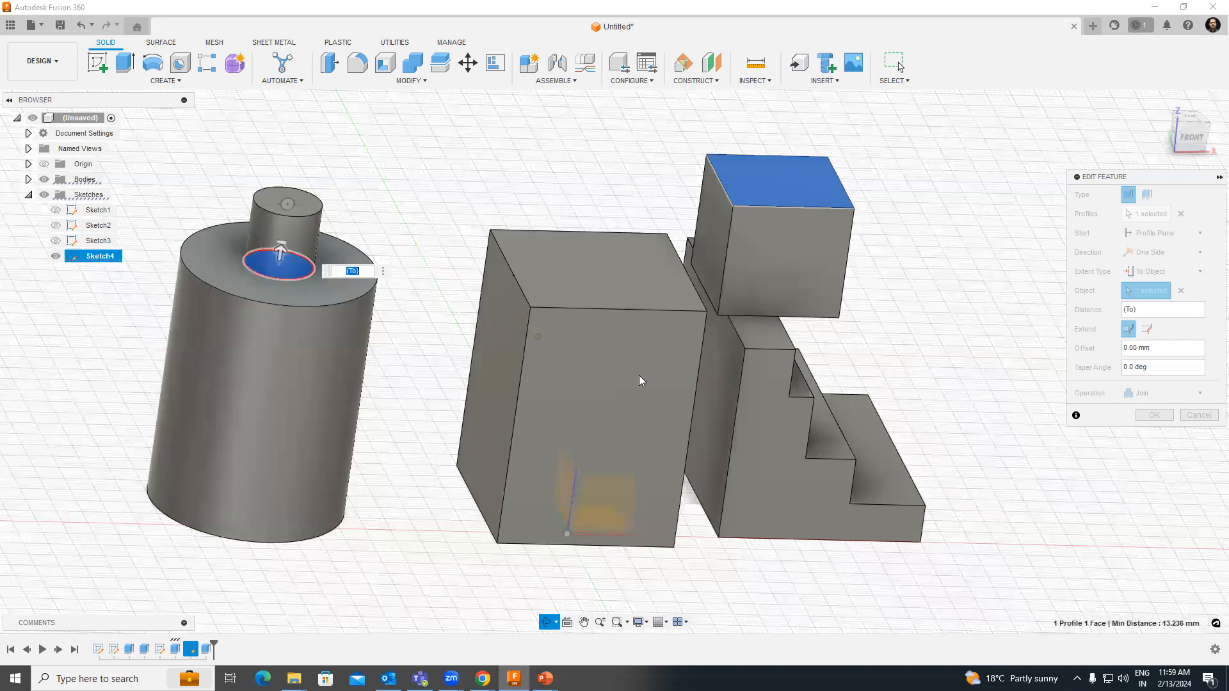
middle_click_drag(639, 375, 704, 409, "shift")
middle_click_drag(887, 422, 655, 362, "shift")
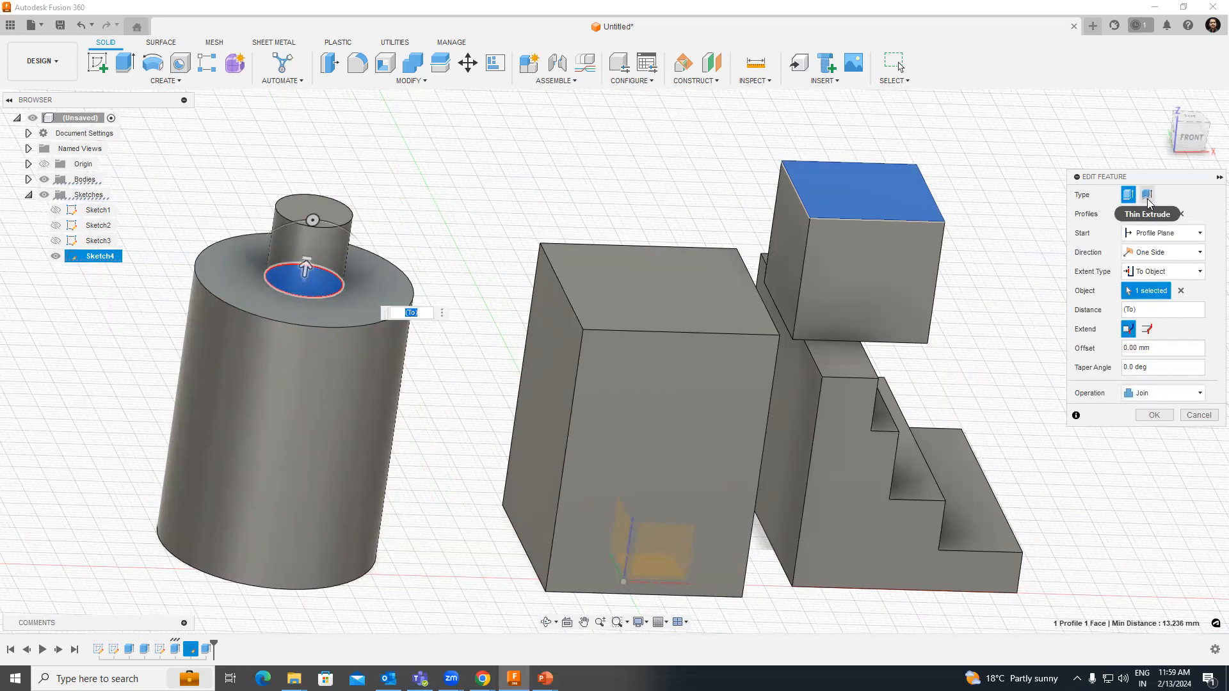
Set the extrusion's taper angle to 10 degrees and examine the flared boss from the side
mouse_move(1095, 445)
middle_mouse_down()
mouse_move(1003, 403)
mouse_move(1094, 428)
middle_mouse_up()
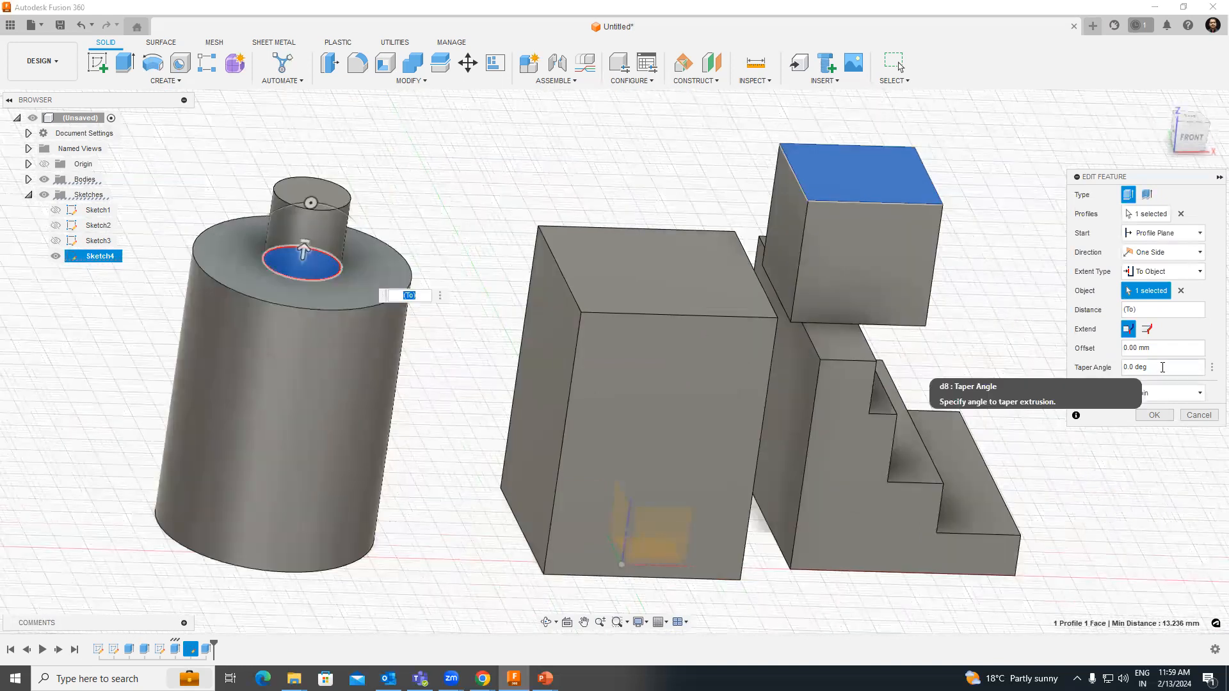
scroll(360, 310, "up", 5)
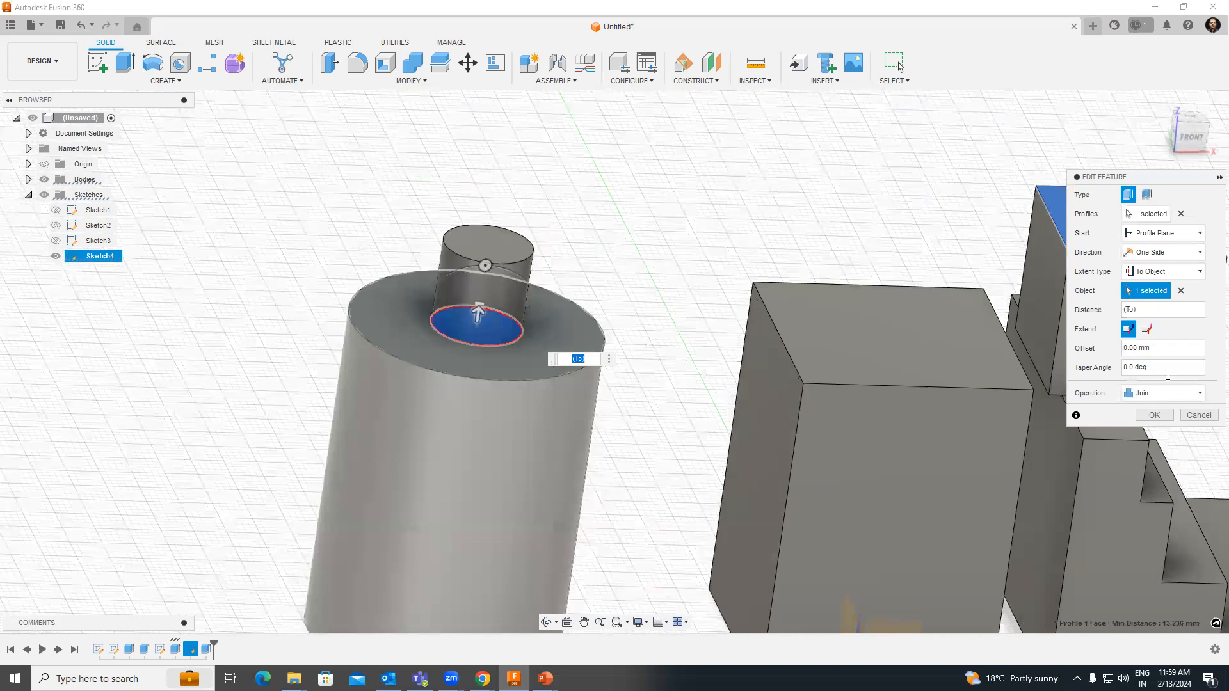
scroll(1168, 365, "up", 3)
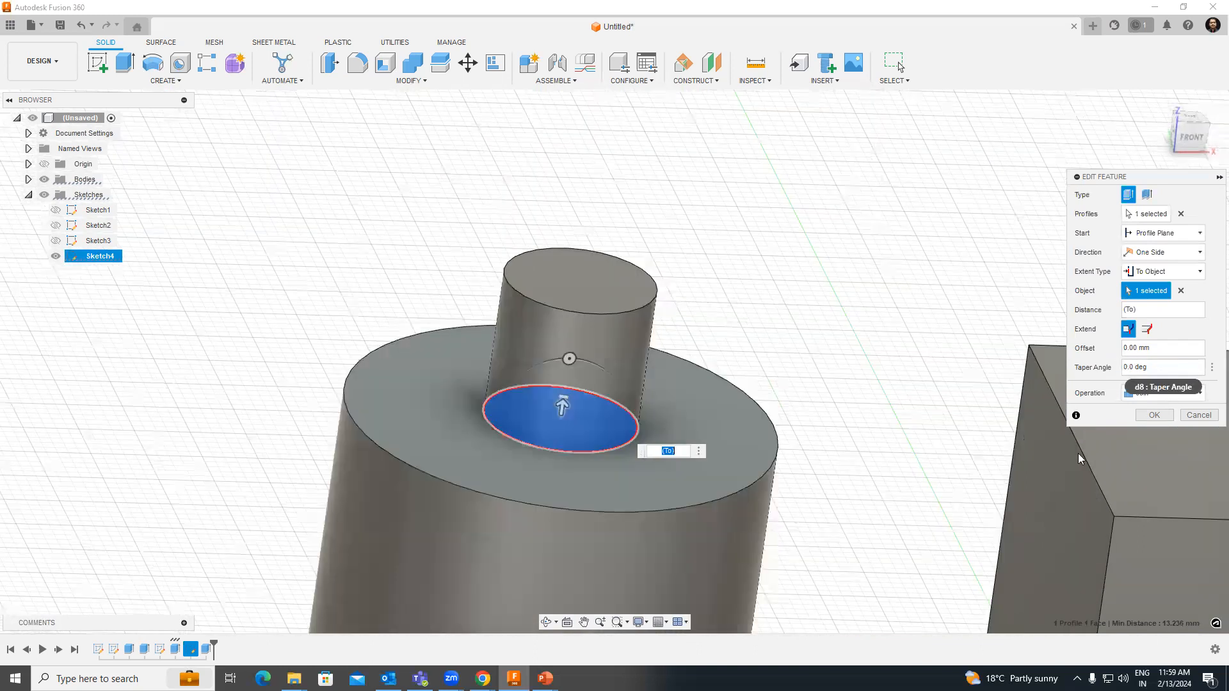
key("BackSpace")
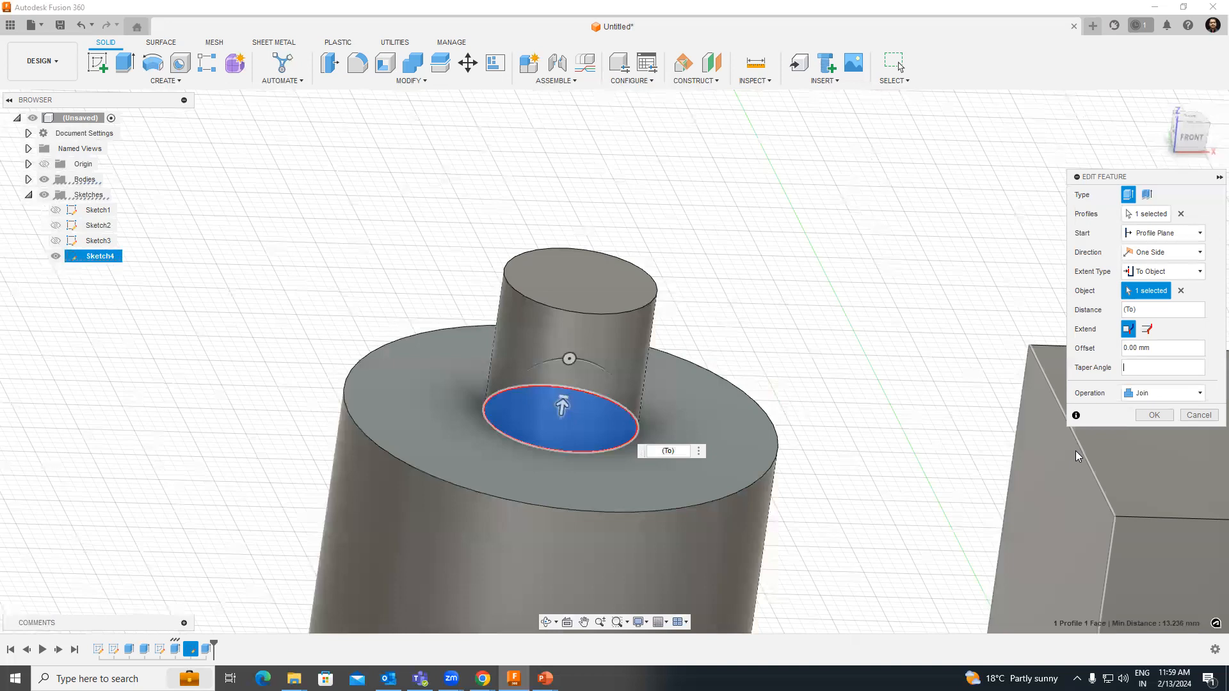
middle_click_drag(598, 277, 576, 226)
middle_click_drag(704, 367, 706, 346, "shift")
middle_click_drag(798, 347, 787, 390)
middle_click_drag(736, 339, 804, 324)
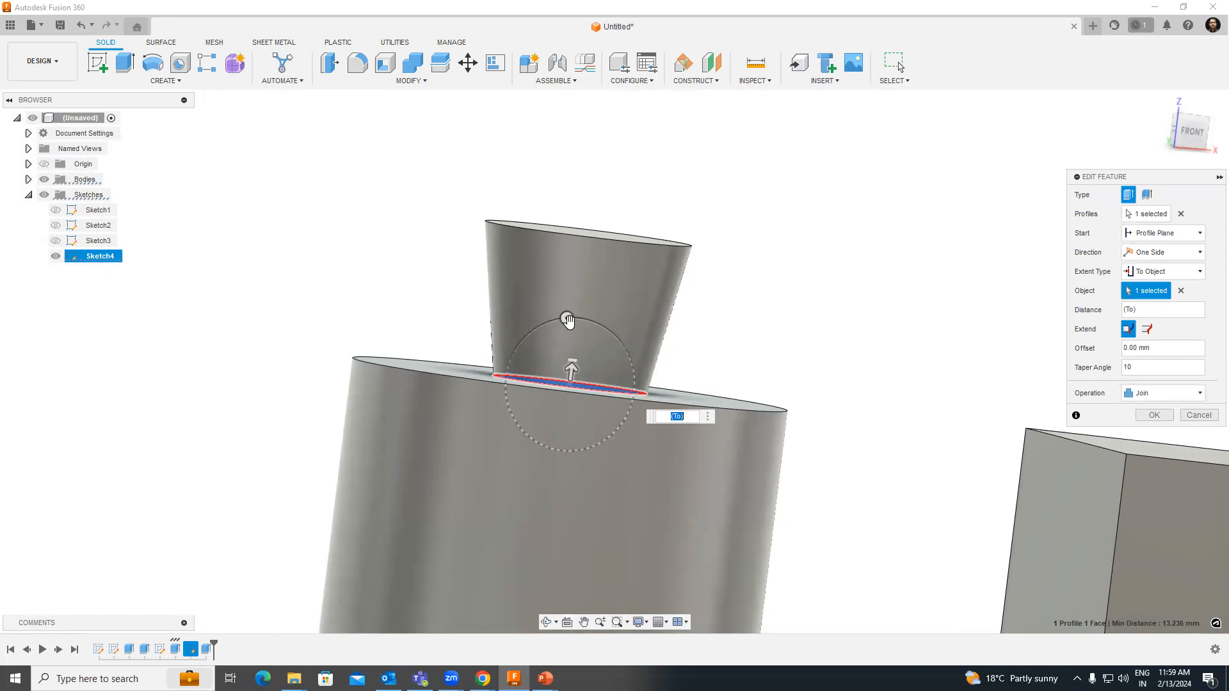
Increase the boss's taper angle to 25 degrees with the on-canvas angle manipulator
left_click(567, 321)
mouse_move(566, 321)
left_mouse_down()
mouse_move(577, 310)
mouse_move(530, 315)
mouse_move(585, 310)
mouse_move(540, 326)
mouse_move(592, 329)
mouse_move(551, 322)
left_mouse_up()
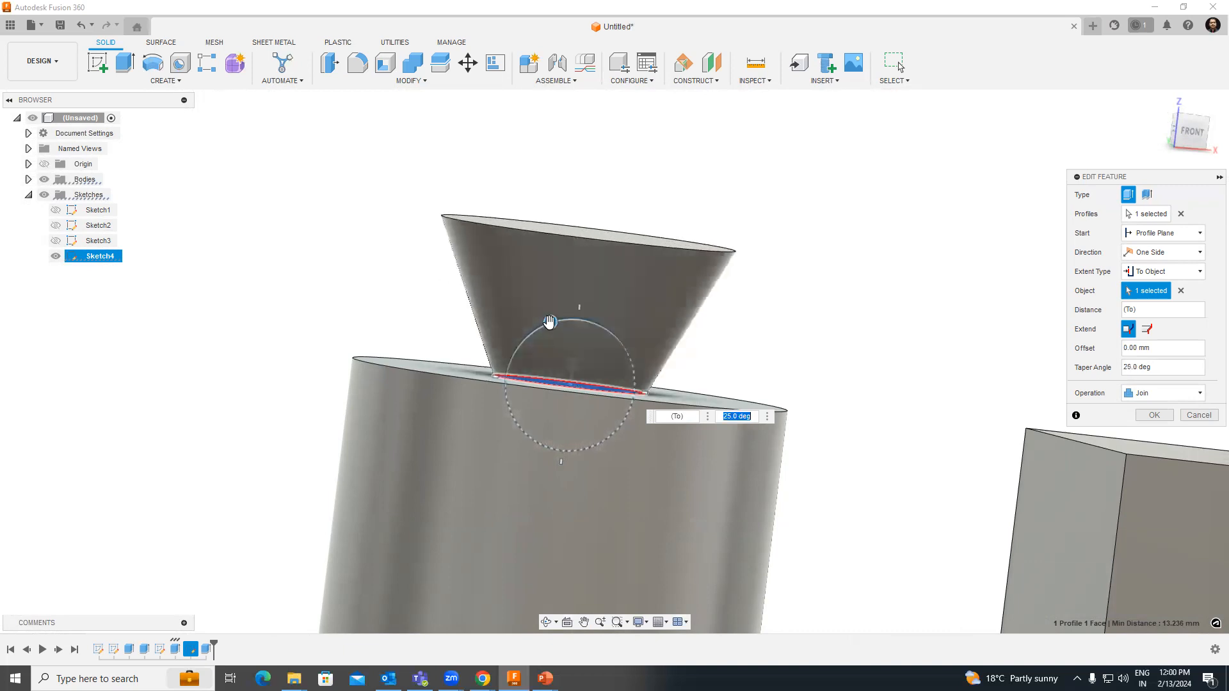
middle_click_drag(782, 294, 817, 314)
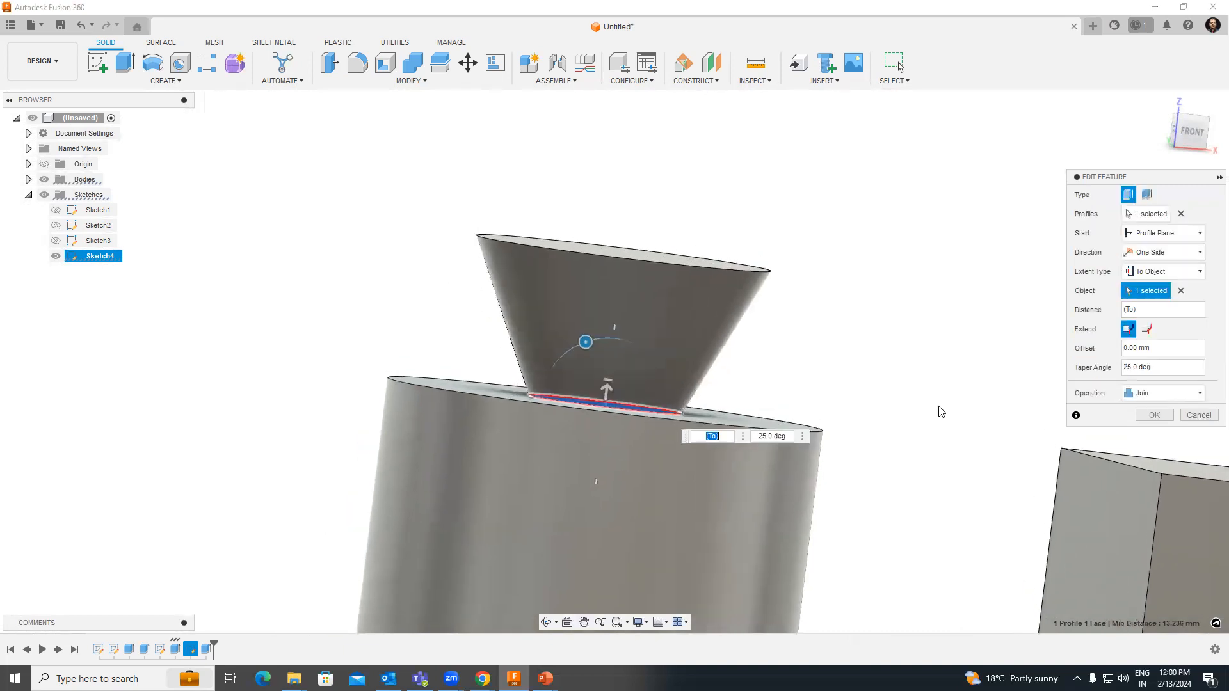
Change the tapered boss to a Thin Extrude with a 1 mm wall on Side 1, inspect it and complete the edit
left_click(1147, 195)
mouse_move(832, 327)
middle_mouse_down("shift")
mouse_move(860, 341)
mouse_move(849, 367)
mouse_move(834, 341)
middle_mouse_up("shift")
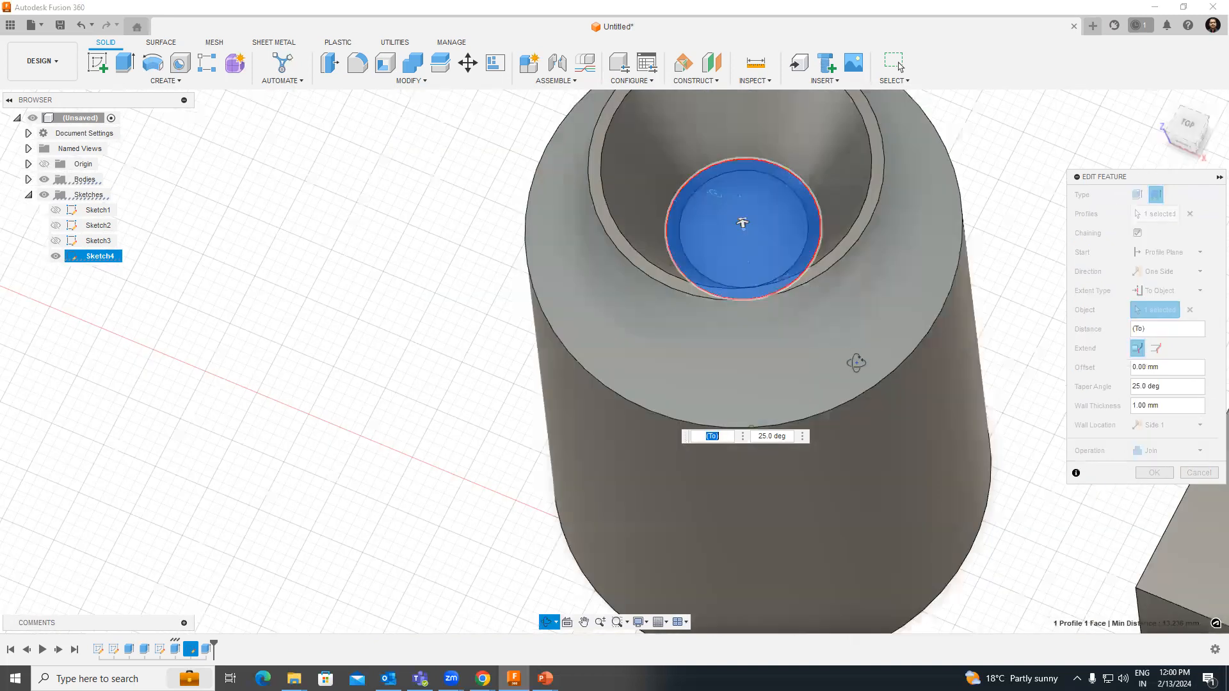
middle_click_drag(868, 418, 827, 353, "shift")
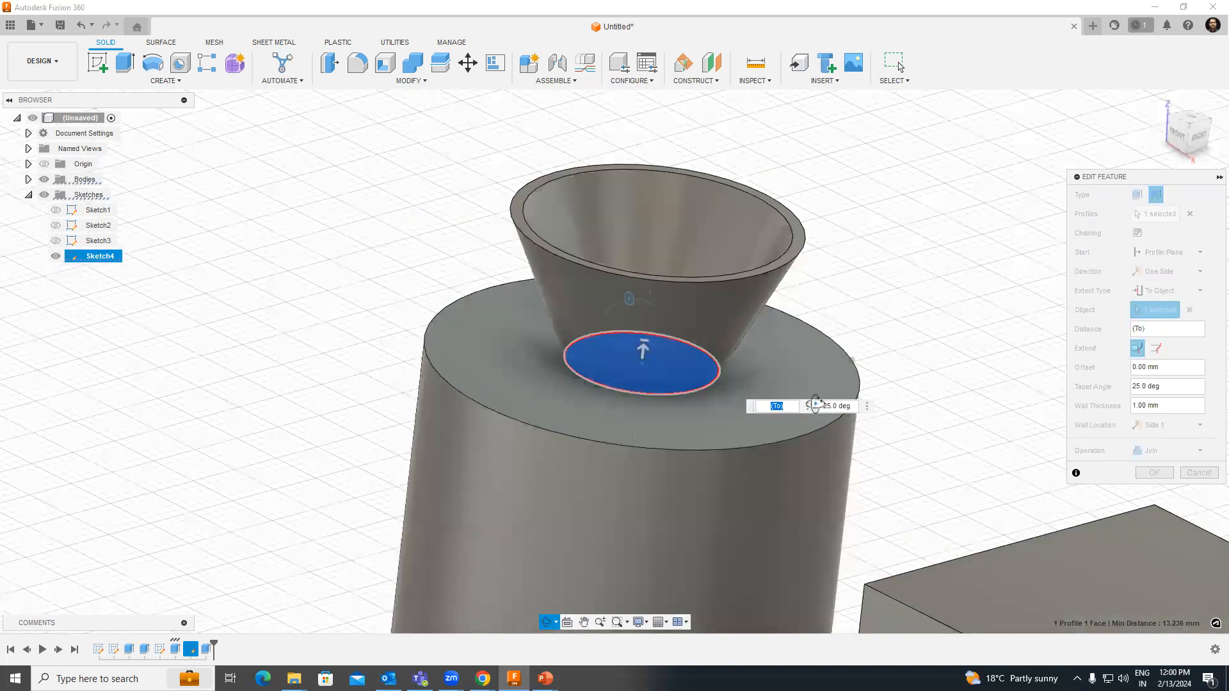
left_click(1166, 471)
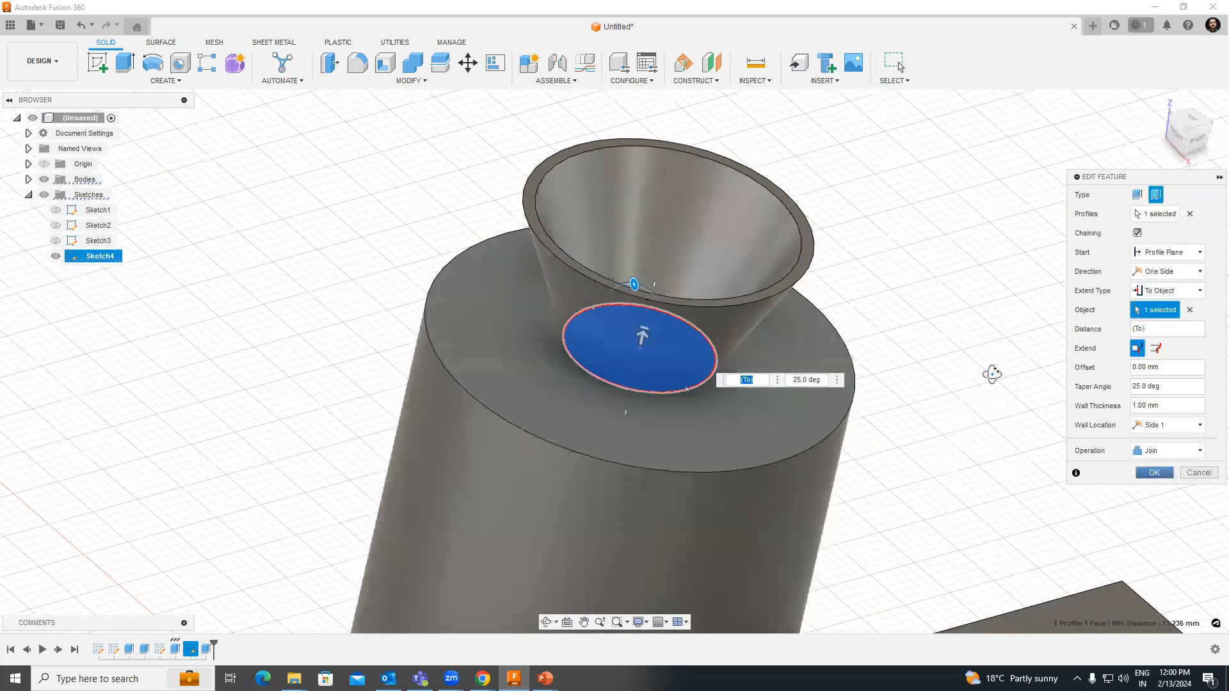
Review all the finished bodies from several sides, then switch to the PowerPoint presentation's contact slide
scroll(525, 290, "down", 5)
middle_click_drag(683, 391, 521, 216)
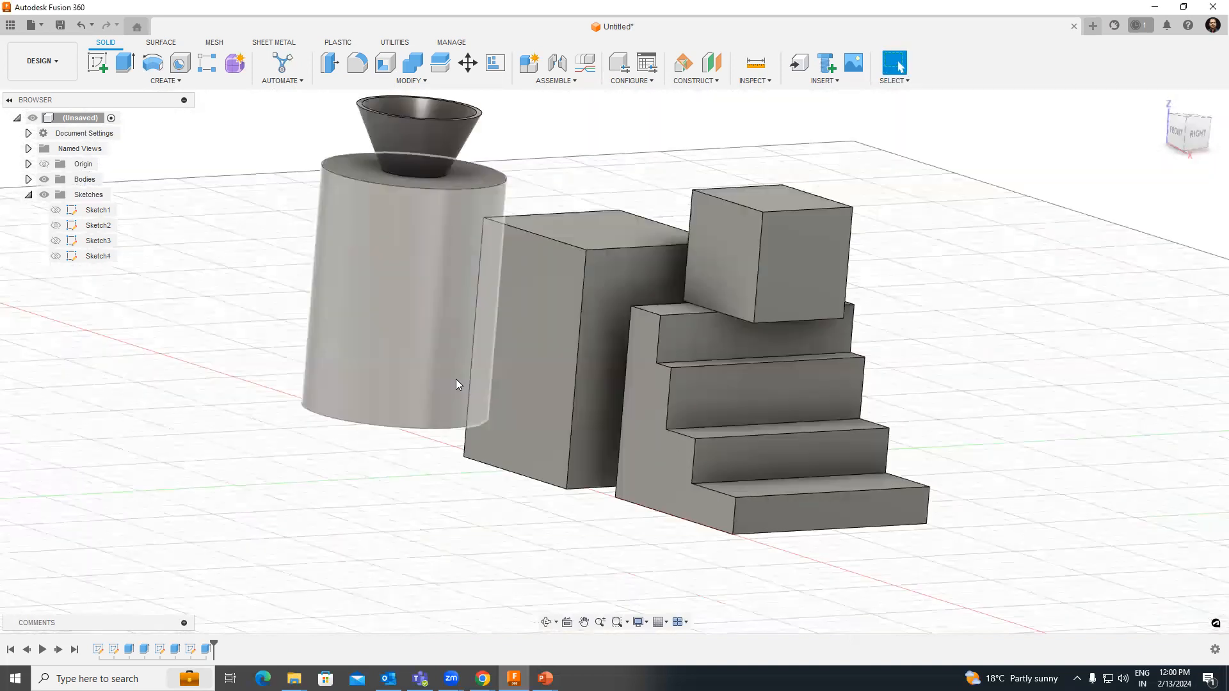
middle_click_drag(541, 390, 488, 373, "shift")
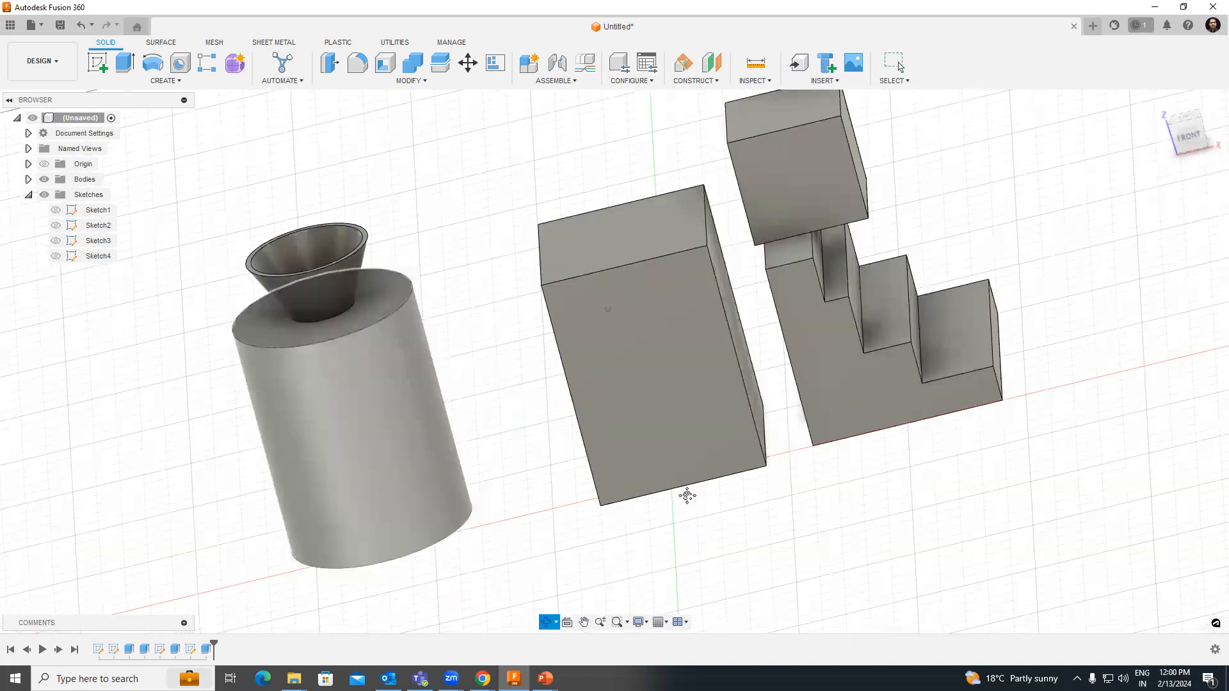
middle_click_drag(697, 497, 755, 502, "shift")
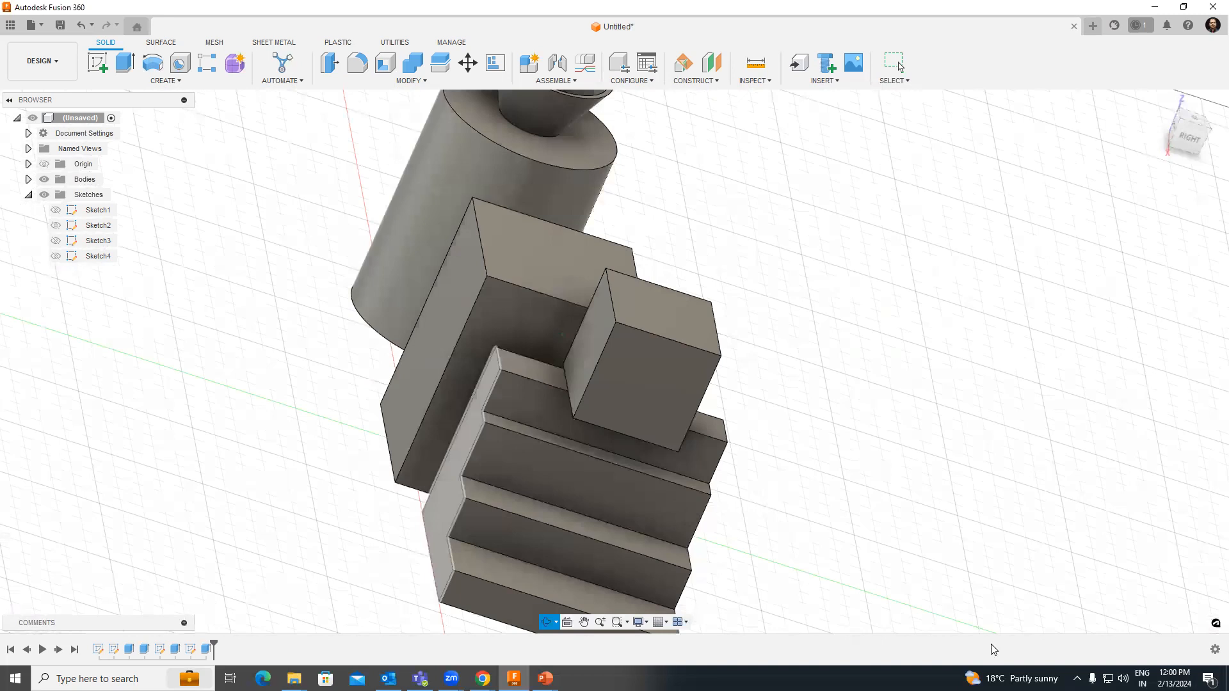
key("Escape")
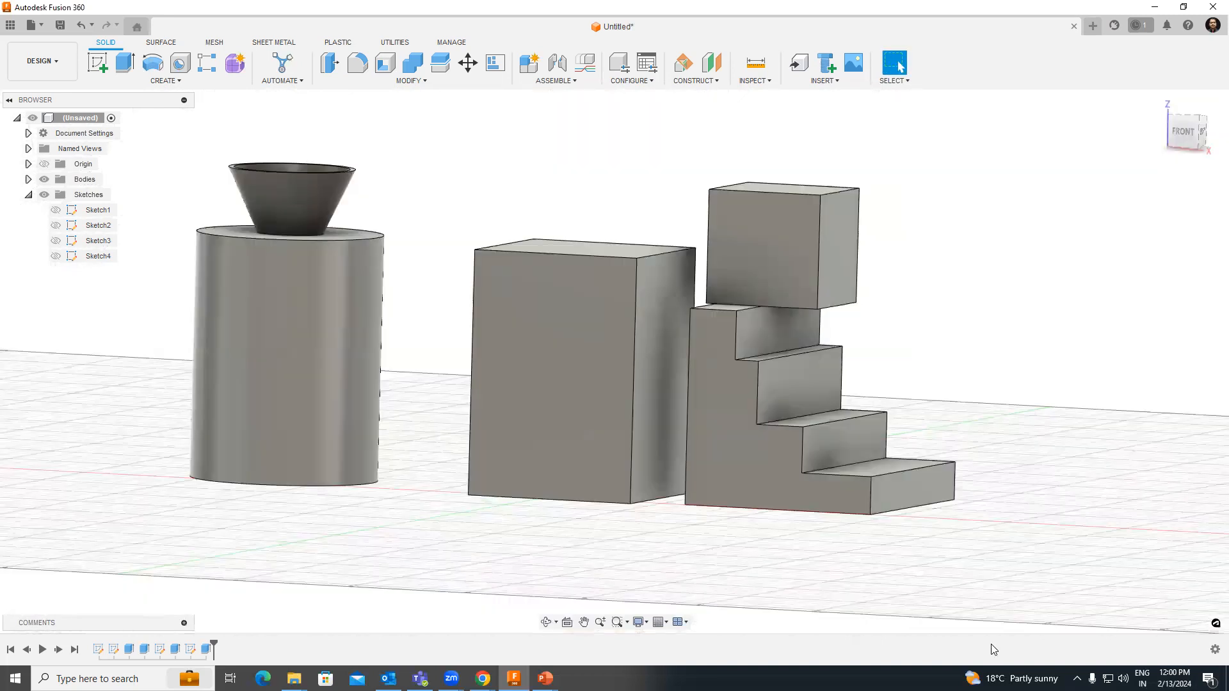
key("alt+Tab")
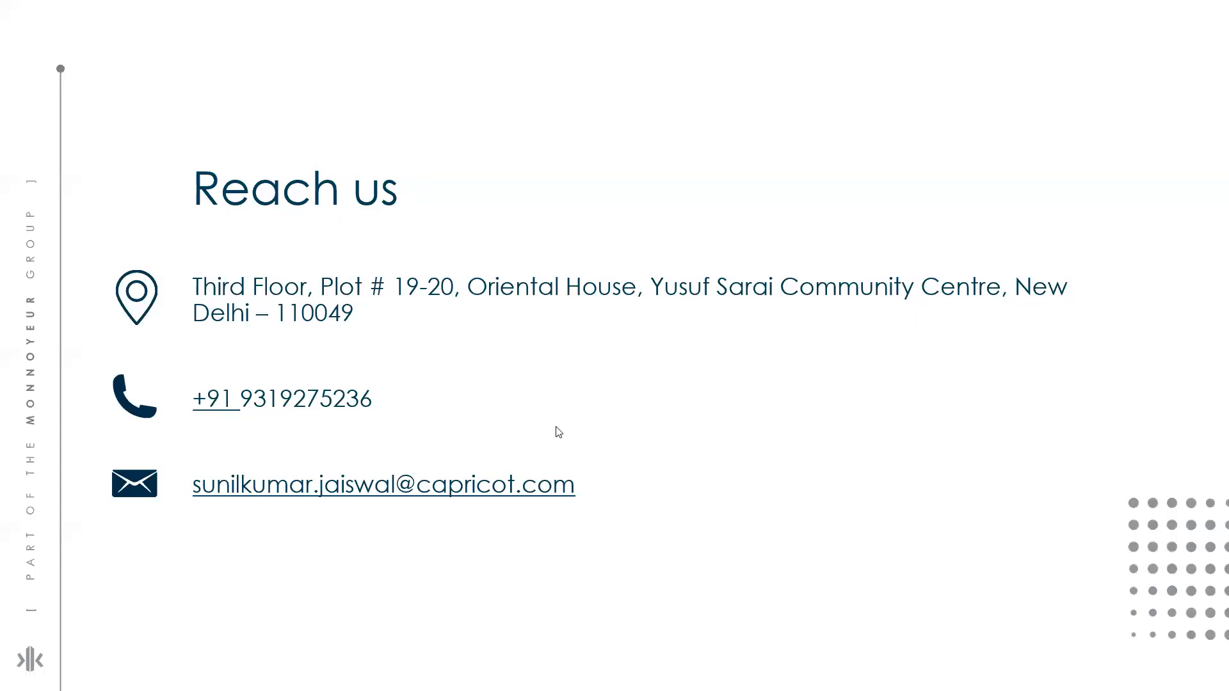